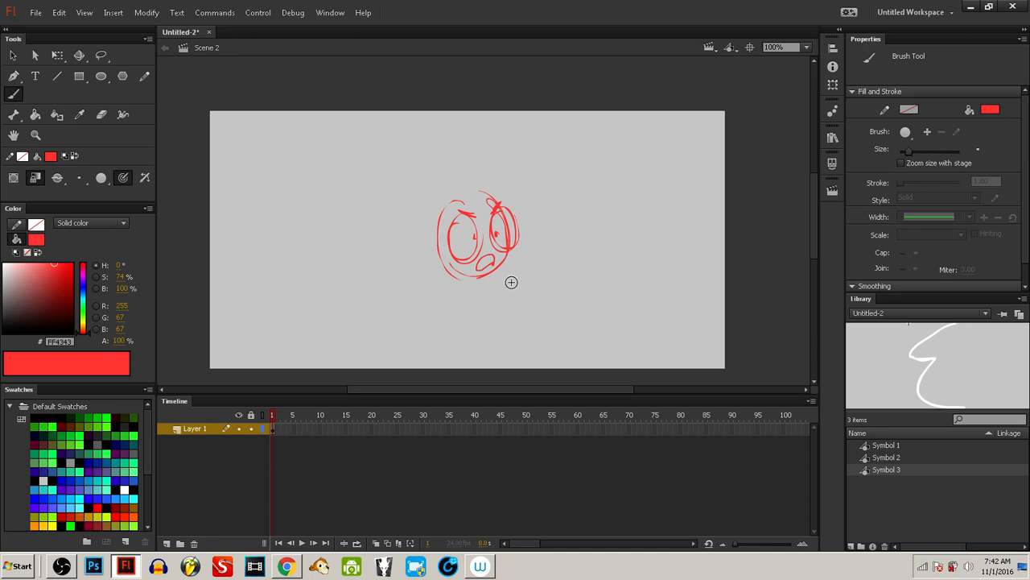
Step: Sketch the character's neck, shoulders and shirt collar in red below the head
left_click_drag(593, 251, 586, 248)
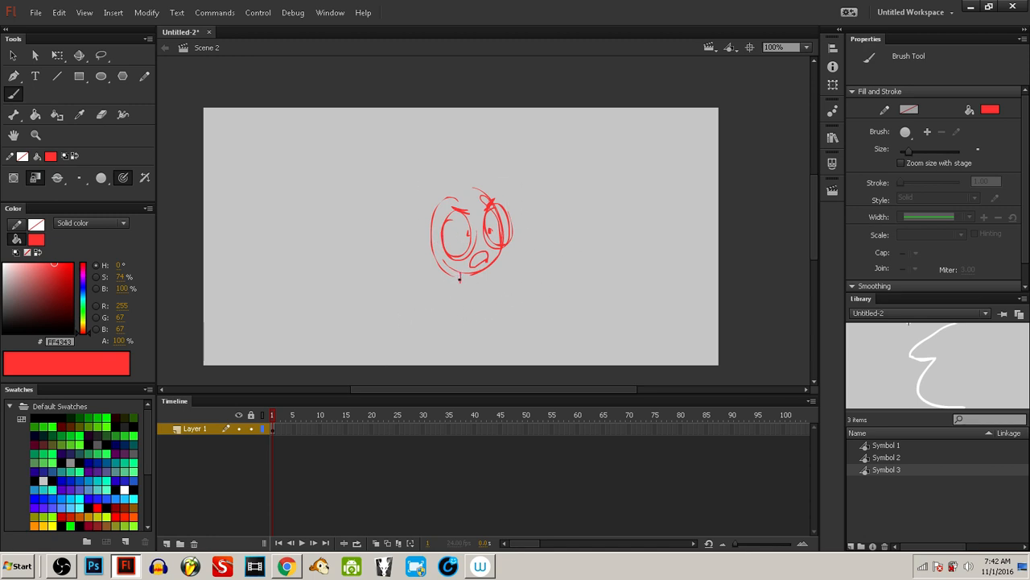
left_click_drag(477, 272, 425, 303)
left_click_drag(478, 281, 518, 299)
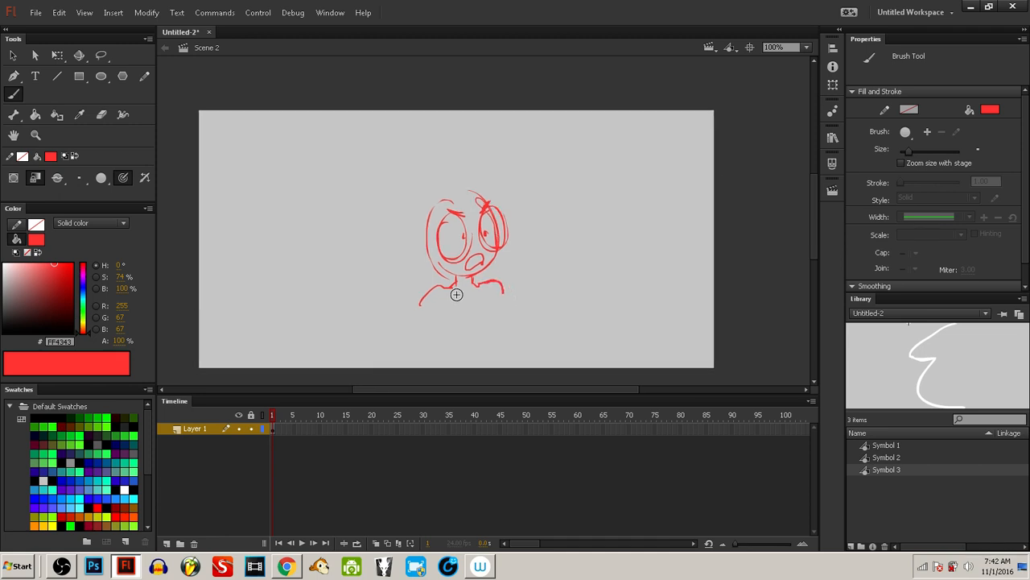
left_click_drag(453, 292, 484, 291)
Step: Sketch both sides of the torso down to the hips, the chest contours and the curved neckline
left_click_drag(438, 338, 446, 352)
left_click_drag(434, 316, 447, 351)
mouse_move(495, 304)
left_mouse_down()
mouse_move(503, 348)
mouse_move(449, 362)
mouse_move(500, 382)
left_mouse_up()
left_click_drag(441, 362, 438, 384)
left_click_drag(428, 392, 434, 383)
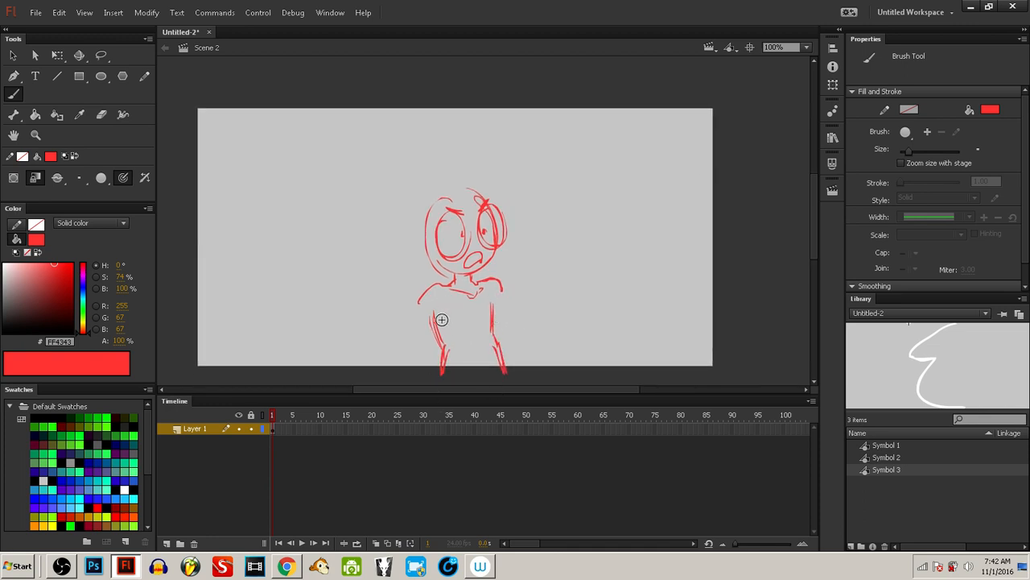
mouse_move(434, 322)
left_mouse_down()
mouse_move(499, 311)
mouse_move(491, 329)
mouse_move(501, 307)
mouse_move(494, 331)
left_mouse_up()
mouse_move(444, 287)
left_mouse_down()
mouse_move(455, 299)
mouse_move(486, 283)
mouse_move(503, 330)
left_mouse_up()
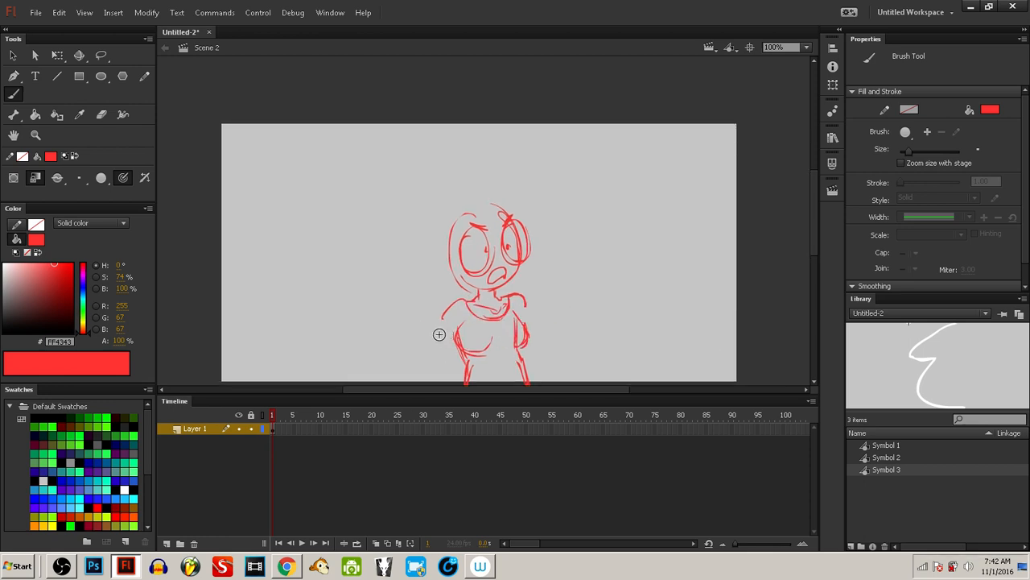
Step: Sketch both upper arms with their sleeve ends and add an ear beside the head
mouse_move(444, 315)
left_mouse_down()
mouse_move(432, 375)
mouse_move(434, 353)
mouse_move(465, 350)
left_mouse_up()
mouse_move(523, 339)
left_mouse_down()
mouse_move(514, 334)
mouse_move(537, 349)
left_mouse_up()
left_click_drag(525, 306, 538, 351)
mouse_move(455, 239)
left_mouse_down()
mouse_move(476, 267)
mouse_move(459, 275)
mouse_move(471, 297)
mouse_move(459, 291)
left_mouse_up()
left_click_drag(515, 323, 509, 296)
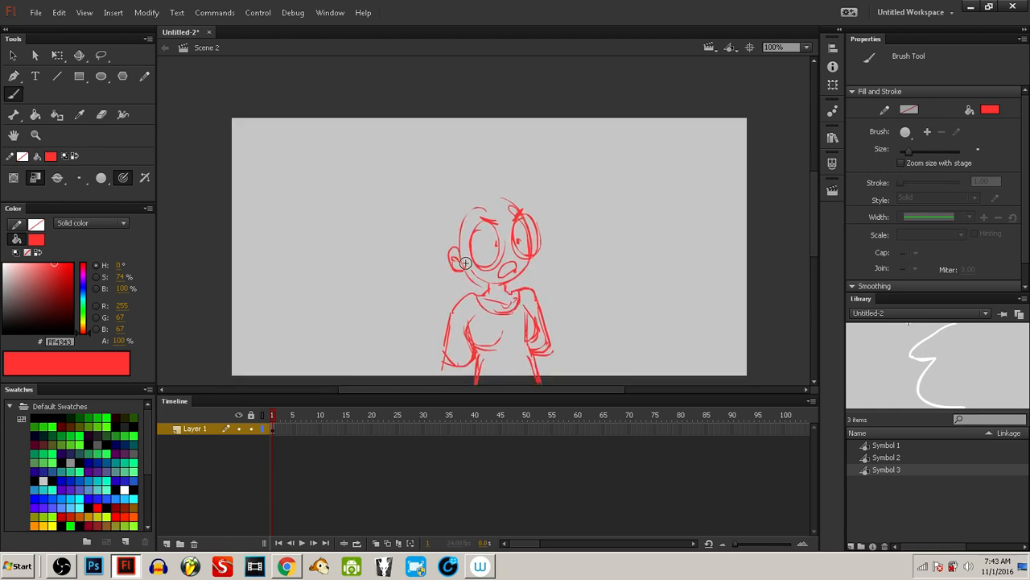
Step: Reinforce the jawline and close the top of the head with a rounded outline, undoing the stray stroke
mouse_move(466, 265)
left_mouse_down()
mouse_move(504, 285)
mouse_move(528, 269)
left_mouse_up()
mouse_move(454, 242)
left_mouse_down()
mouse_move(460, 210)
mouse_move(513, 219)
mouse_move(505, 280)
mouse_move(527, 251)
left_mouse_up()
key("ctrl+z")
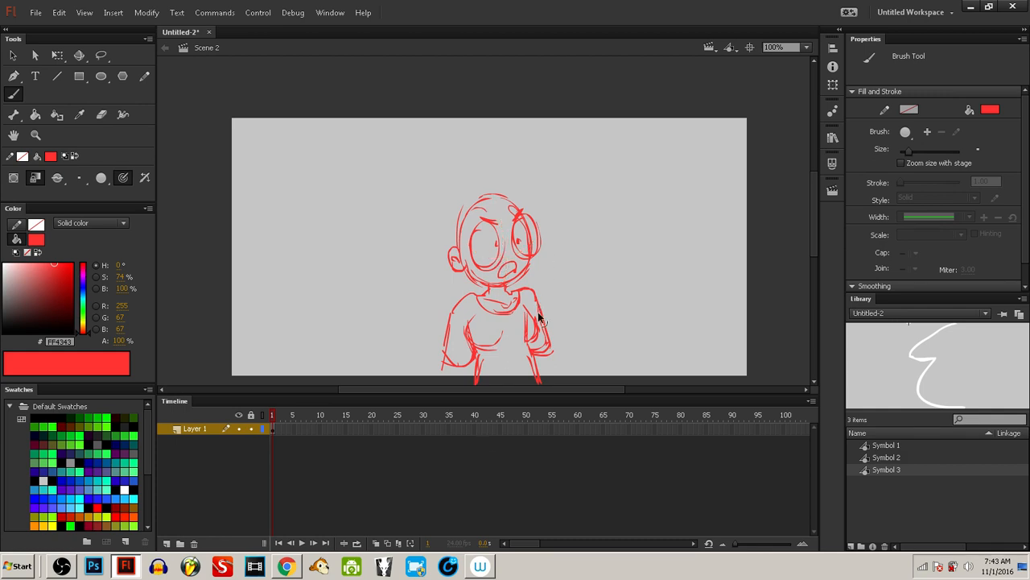
mouse_move(510, 299)
left_mouse_down()
mouse_move(507, 379)
mouse_move(480, 336)
mouse_move(467, 344)
mouse_move(535, 340)
left_mouse_up()
left_click_drag(484, 355, 531, 351)
left_click_drag(528, 345, 535, 376)
key("ctrl+z")
key("ctrl+z")
key("ctrl+z")
key("ctrl+z")
Step: Sketch the forearms extending below the sleeves on both arms
left_click_drag(549, 354, 558, 378)
mouse_move(454, 367)
left_mouse_down()
mouse_move(451, 378)
mouse_move(473, 384)
left_mouse_up()
Step: Sketch the hairline and bangs across the forehead down to the ear, and undo the stray line above the head
scroll(456, 245, "up", 1)
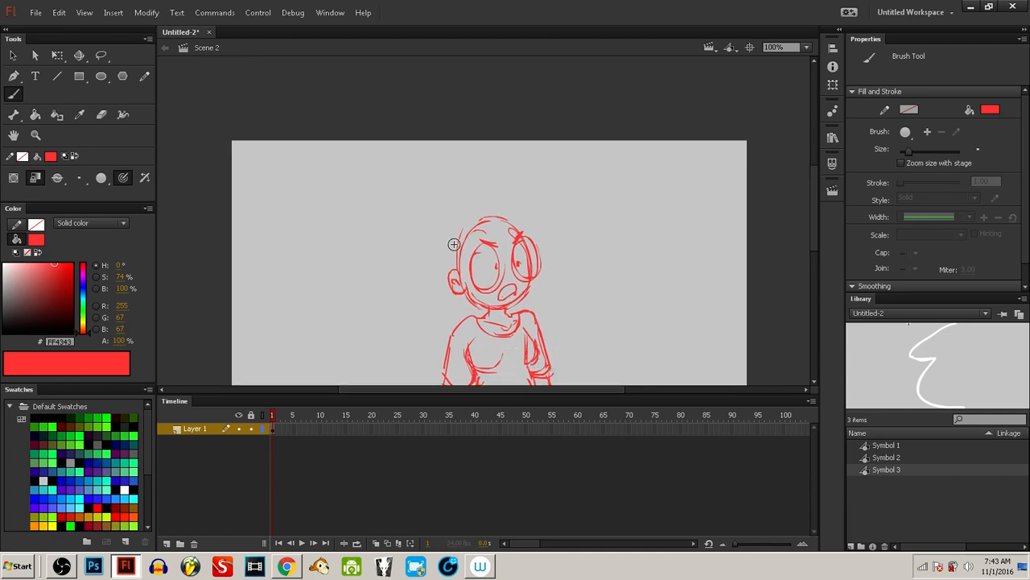
left_click_drag(489, 213, 499, 245)
mouse_move(506, 220)
left_mouse_down()
mouse_move(509, 237)
mouse_move(489, 258)
left_mouse_up()
left_click_drag(494, 220, 467, 270)
mouse_move(469, 268)
left_mouse_down()
mouse_move(477, 291)
mouse_move(452, 274)
mouse_move(456, 295)
left_mouse_up()
mouse_move(501, 223)
left_mouse_down()
mouse_move(514, 240)
mouse_move(567, 192)
left_mouse_up()
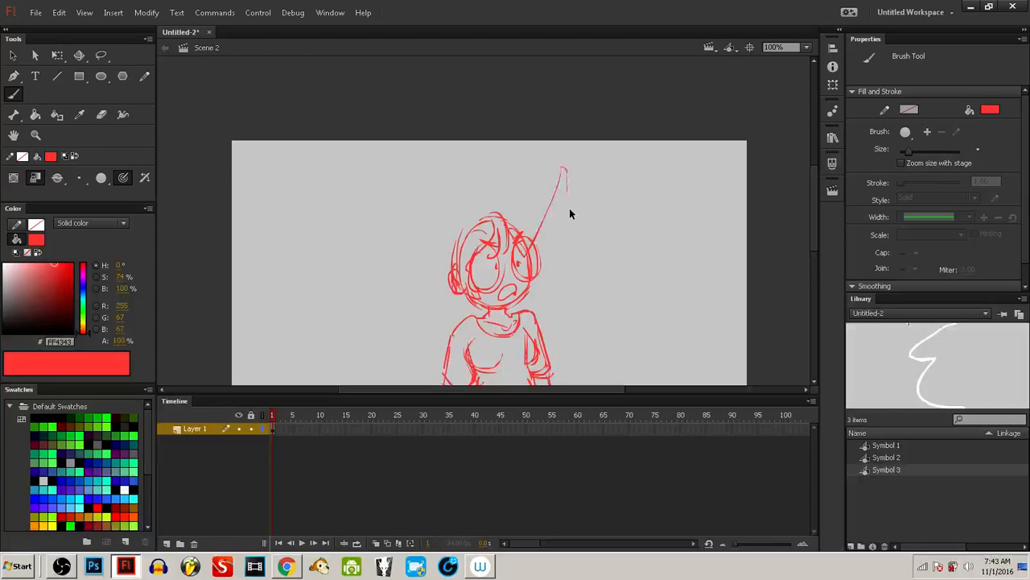
key("ctrl+z")
Step: Sketch the outer hair around the head with spiky tufts on top and flipped ends at both shoulders
left_click_drag(524, 211, 541, 283)
mouse_move(528, 192)
left_mouse_down()
mouse_move(568, 250)
mouse_move(500, 197)
mouse_move(520, 183)
mouse_move(487, 198)
mouse_move(486, 181)
left_mouse_up()
mouse_move(486, 181)
left_mouse_down()
mouse_move(439, 249)
mouse_move(454, 311)
left_mouse_up()
mouse_move(434, 313)
left_mouse_down()
mouse_move(447, 327)
mouse_move(457, 319)
left_mouse_up()
mouse_move(557, 302)
left_mouse_down()
mouse_move(523, 293)
mouse_move(548, 288)
mouse_move(530, 311)
left_mouse_up()
Step: Sketch curved fold lines across the lower part of the shirt at the waist
left_click_drag(487, 382, 492, 355)
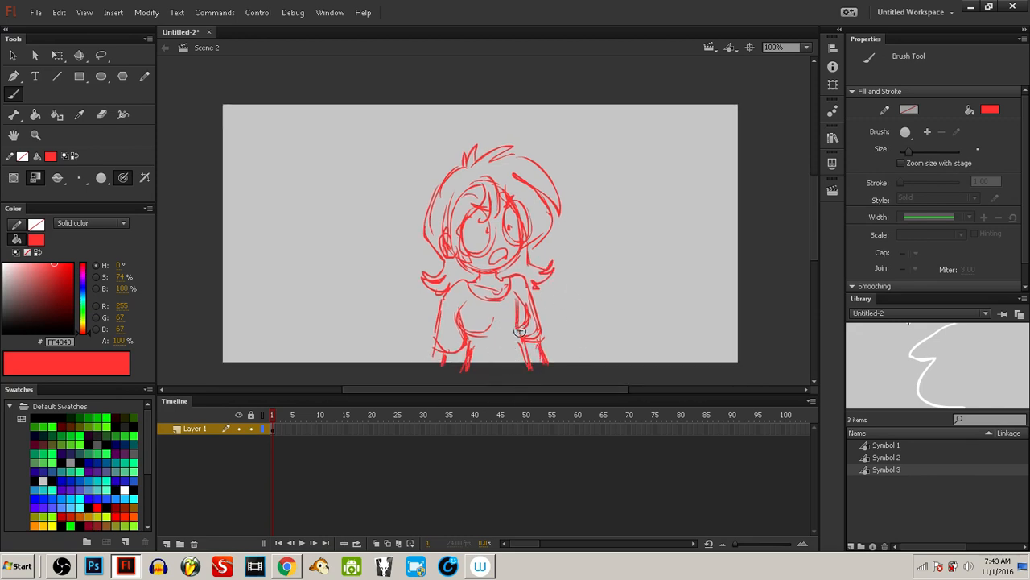
left_click_drag(515, 343, 483, 361)
left_click_drag(514, 345, 509, 363)
left_click_drag(567, 332, 545, 342)
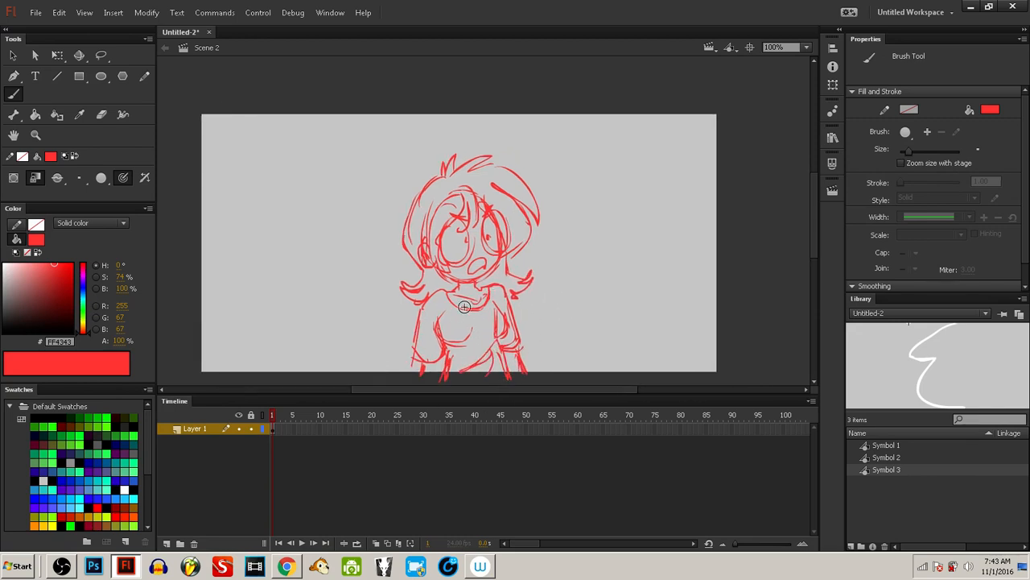
Step: Add eyelashes at the outer corners of both eyes
mouse_move(430, 252)
left_mouse_down()
mouse_move(439, 244)
mouse_move(443, 258)
left_mouse_up()
left_click_drag(513, 238, 505, 247)
left_click_drag(513, 246, 507, 253)
left_click_drag(595, 261, 584, 266)
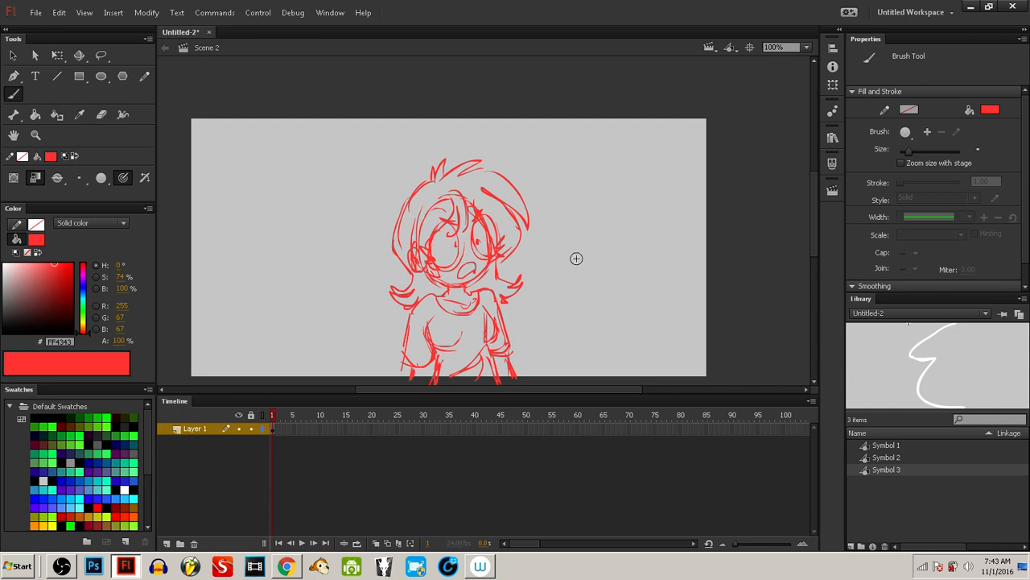
mouse_move(596, 189)
left_mouse_down()
mouse_move(601, 251)
mouse_move(577, 298)
mouse_move(530, 259)
left_mouse_up()
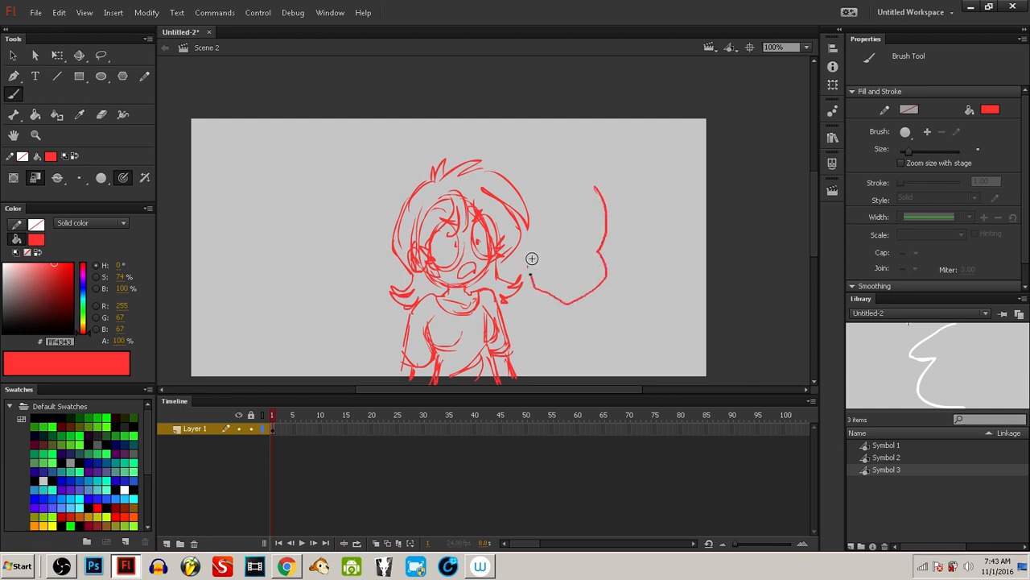
mouse_move(556, 221)
left_mouse_down()
mouse_move(561, 268)
mouse_move(556, 223)
mouse_move(600, 236)
left_mouse_up()
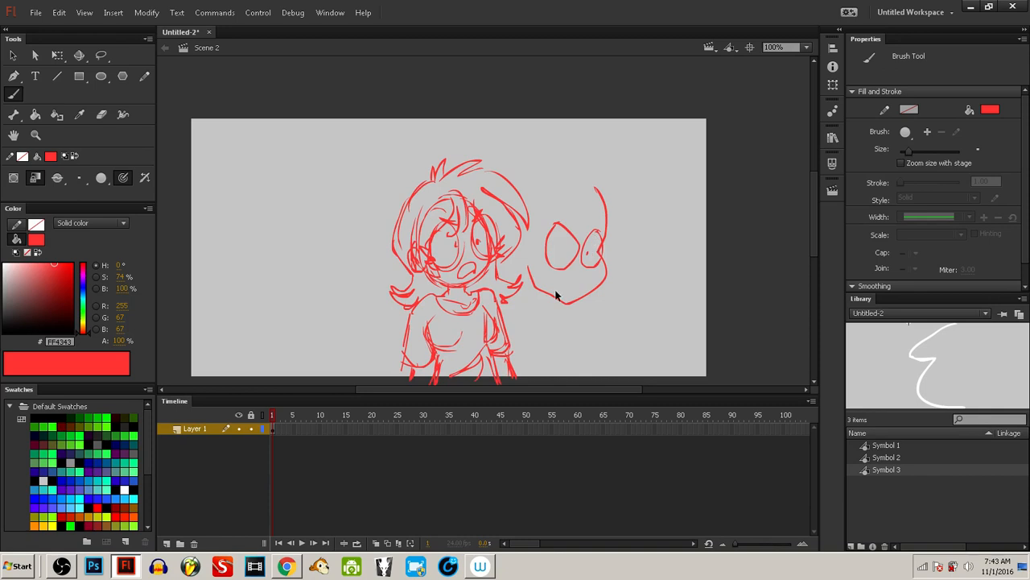
key("ctrl+z")
key("ctrl+z")
key("ctrl+z")
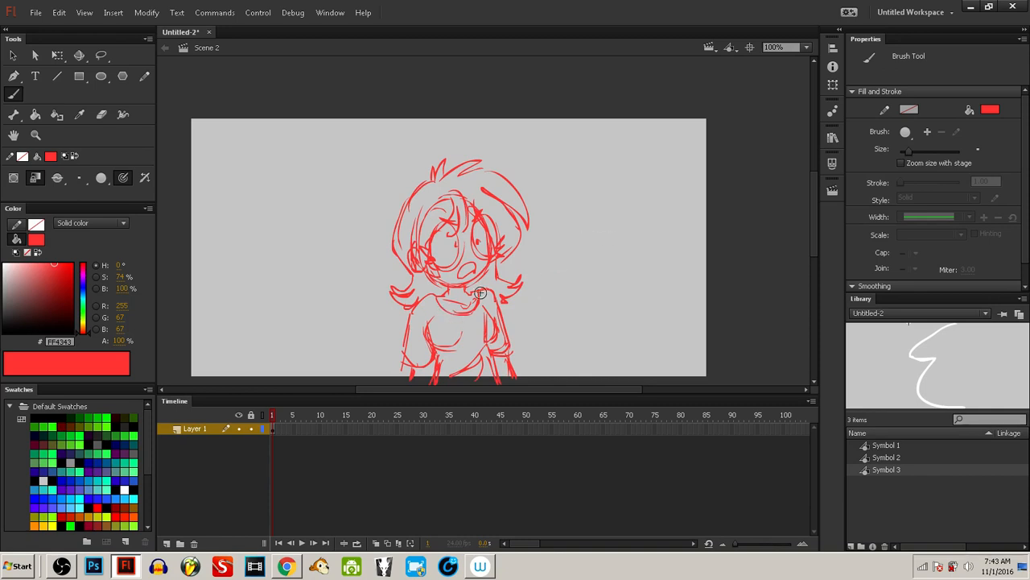
mouse_move(529, 271)
left_mouse_down()
mouse_move(495, 254)
mouse_move(516, 262)
left_mouse_up()
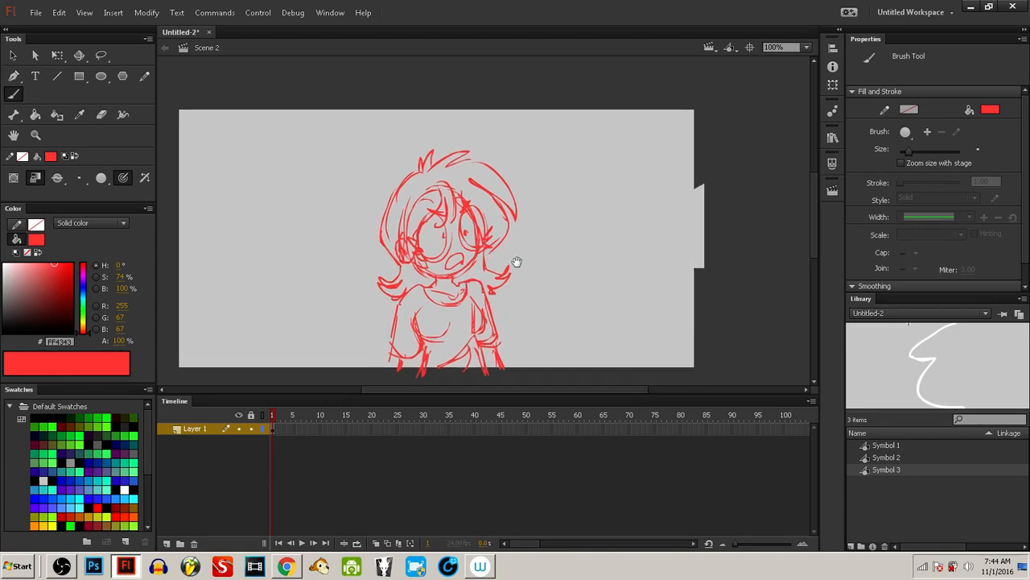
left_click_drag(516, 262, 534, 267)
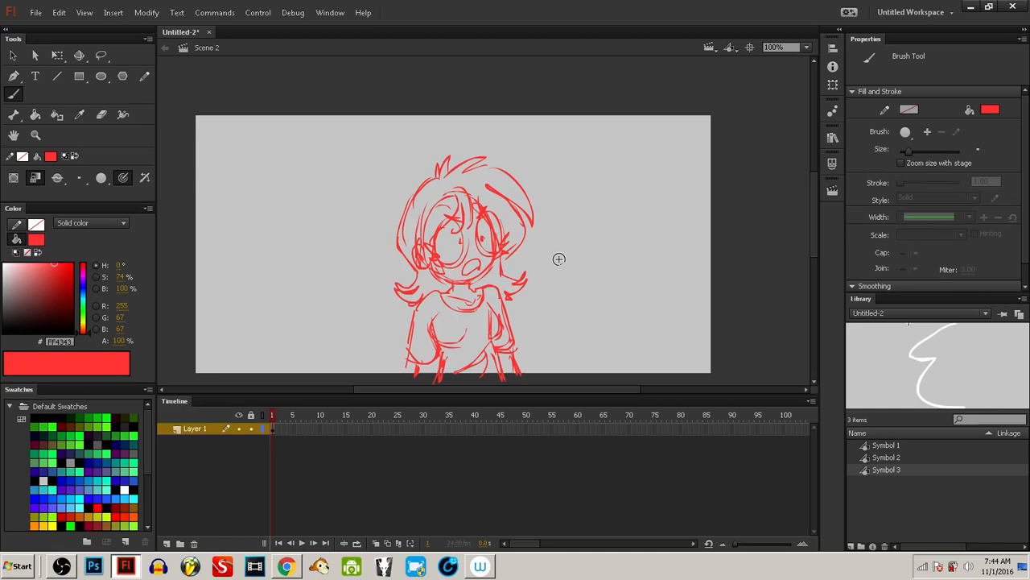
left_click_drag(559, 259, 593, 261)
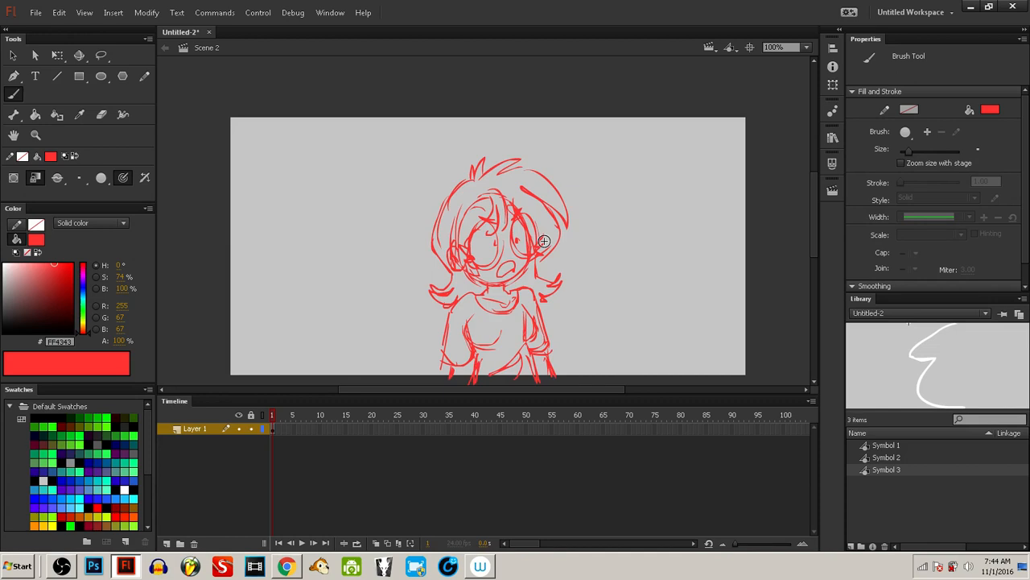
left_click_drag(602, 247, 562, 238)
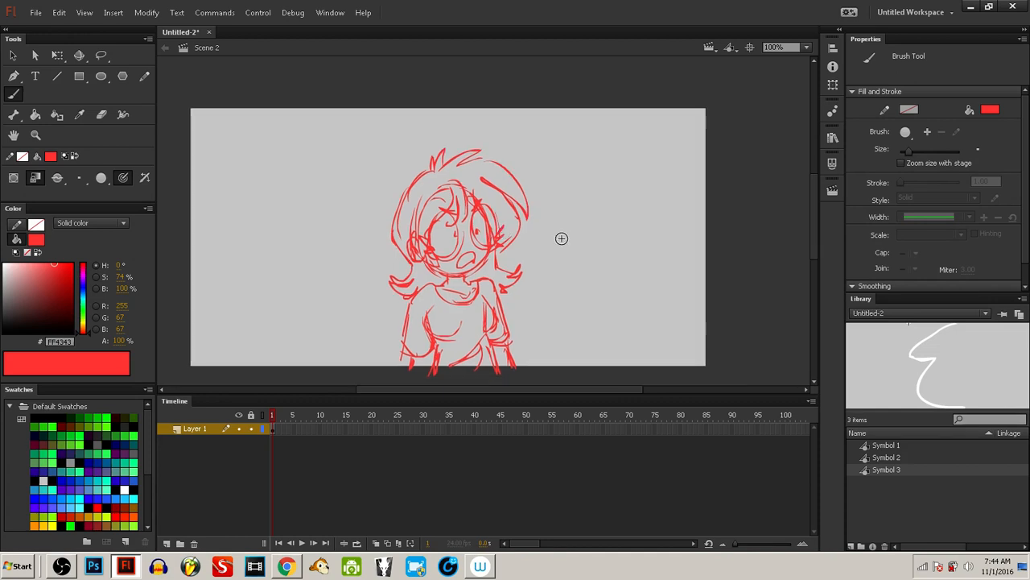
left_click_drag(562, 238, 586, 243)
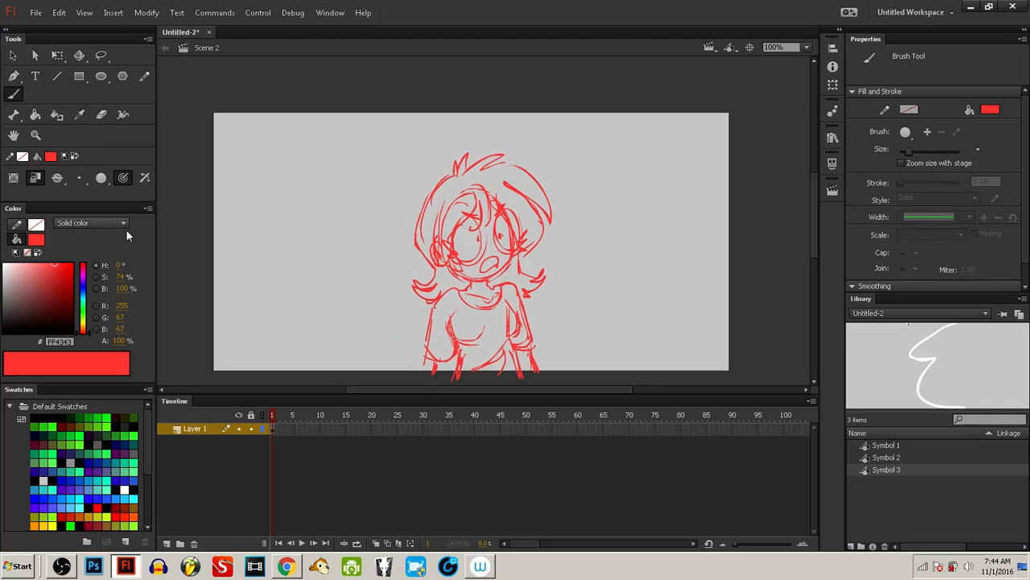
Step: Refine the shoulders, sleeves and forearms of the sketch with additional short red strokes
left_click_drag(529, 377, 519, 356)
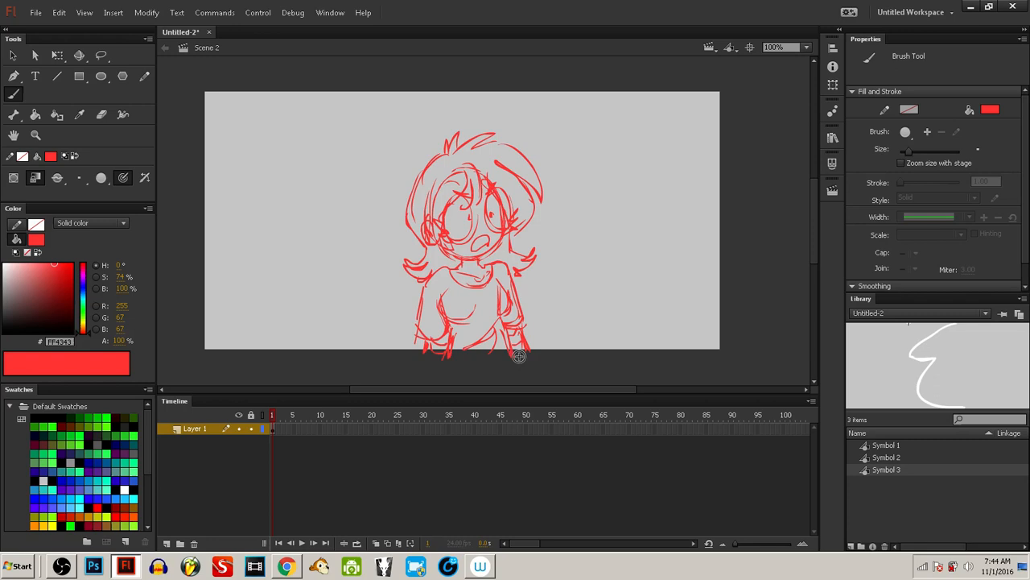
left_click_drag(573, 212, 563, 221)
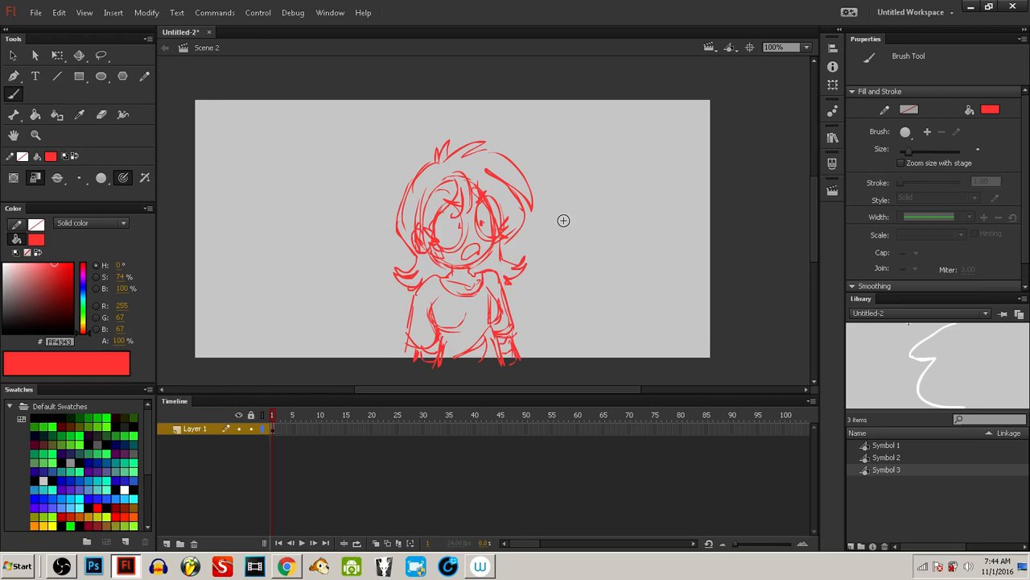
left_click_drag(564, 221, 544, 227)
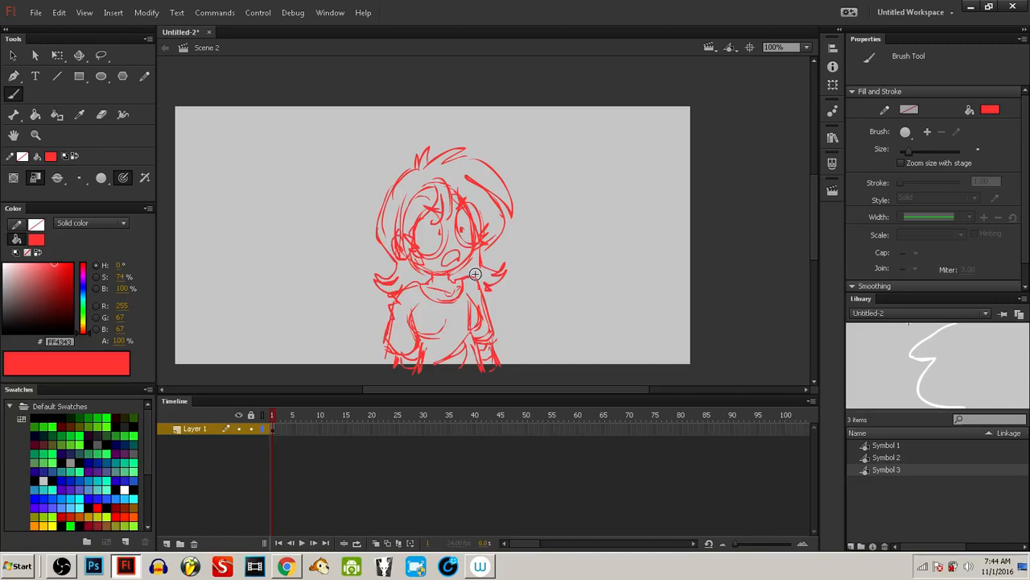
left_click_drag(475, 274, 461, 281)
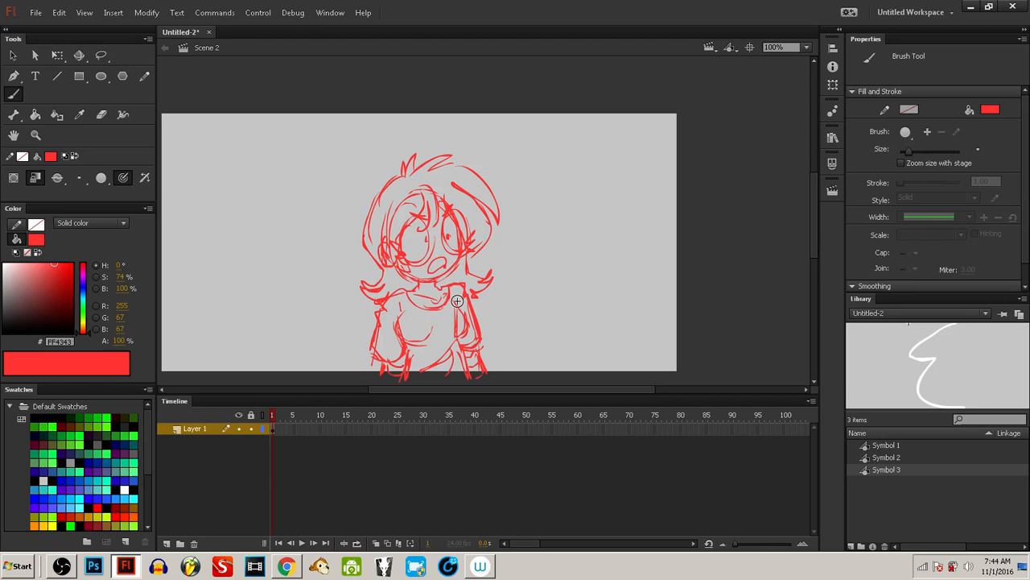
left_click_drag(458, 302, 473, 297)
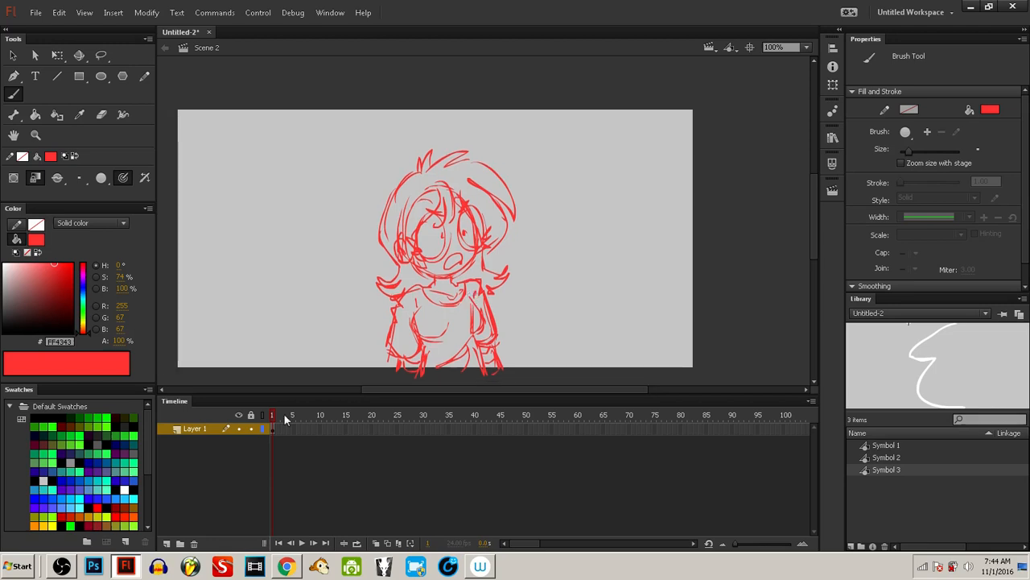
left_click_drag(512, 248, 532, 248)
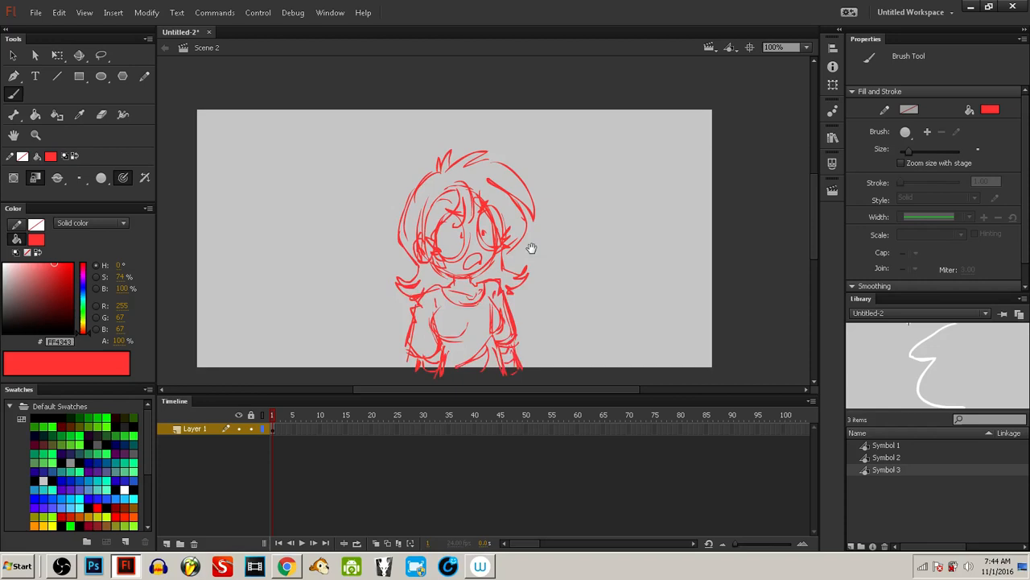
left_click_drag(531, 248, 541, 249)
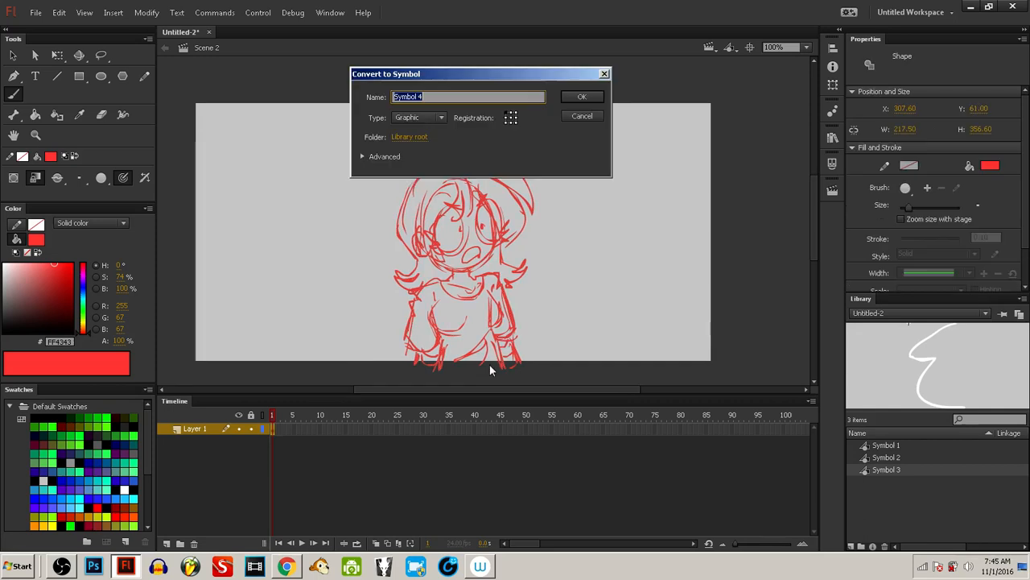
Step: Convert the complete red sketch to a graphic symbol and fade it as a tracing guide
key("Return")
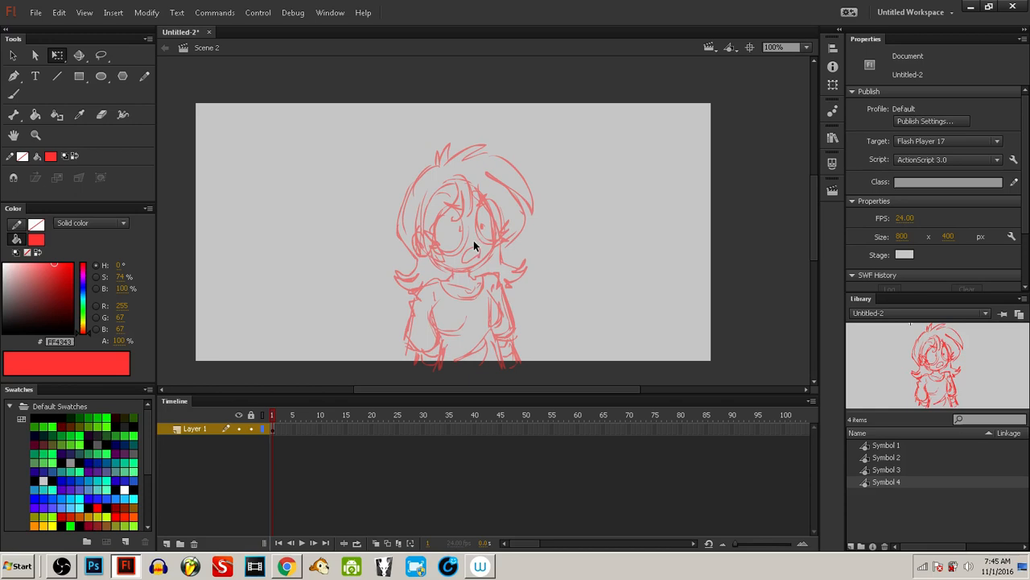
Step: Ink the eyes, eyebrows, lashes and mouth in black over the sketch, then fill the eyes and teeth white
key("b")
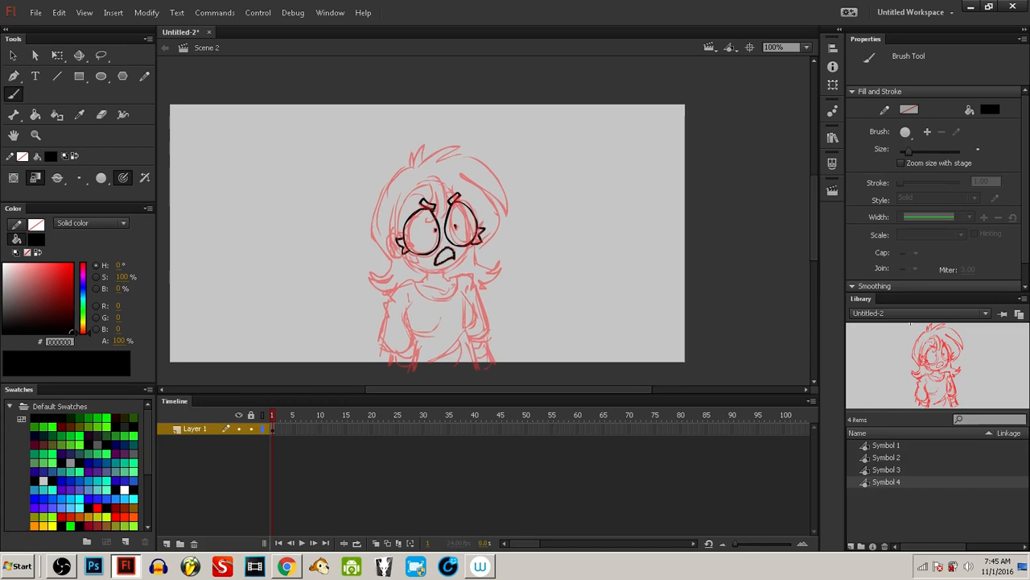
key("k")
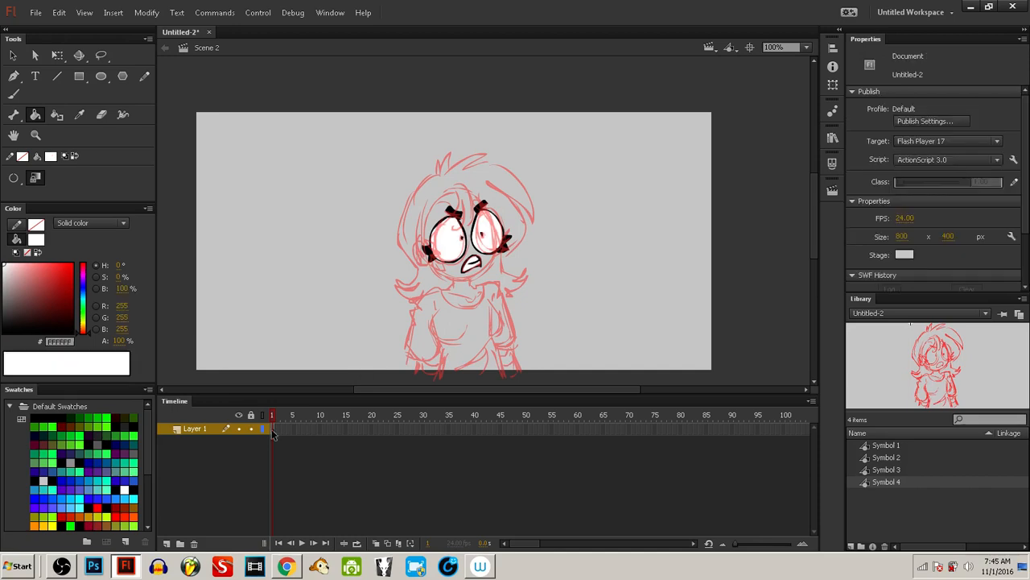
Step: Move the sketch symbol to a new Layer 2 beneath the inked face and make Layer 1 active
left_click(474, 306)
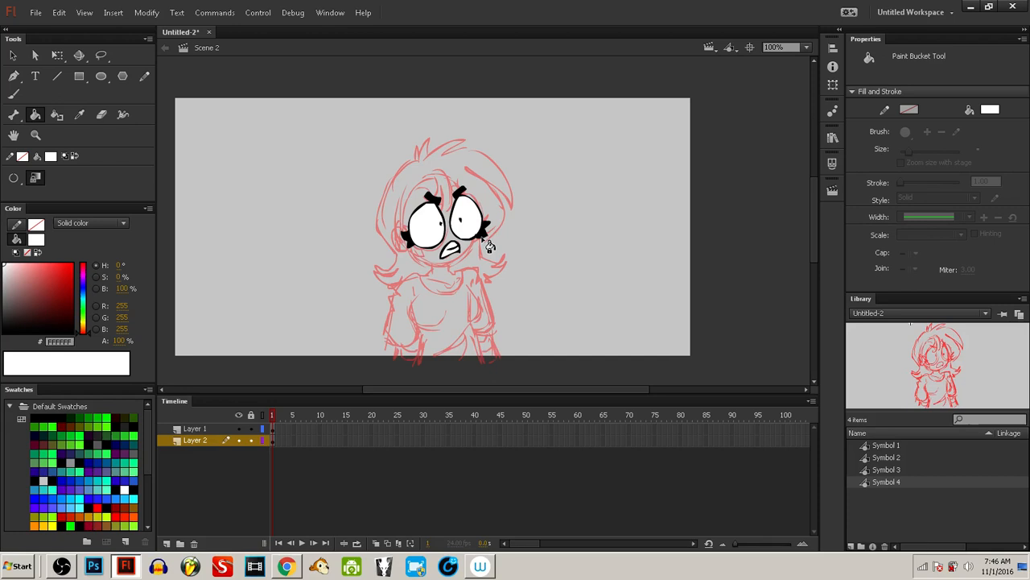
left_click(195, 428)
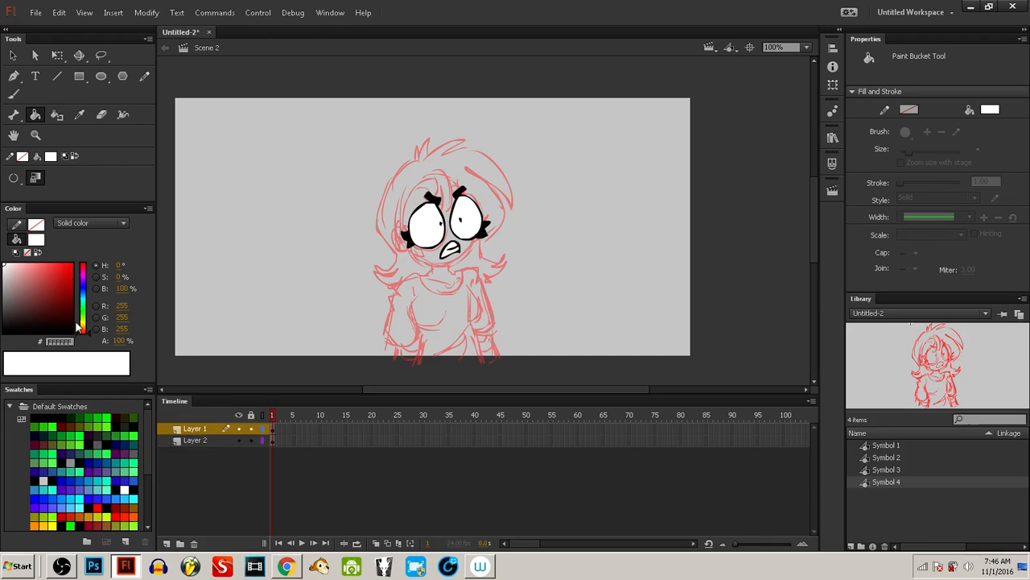
Step: Ink the jawline, ear and a hair strand between the eyes with the brush in dark colour 230000
left_click(72, 323)
key("b")
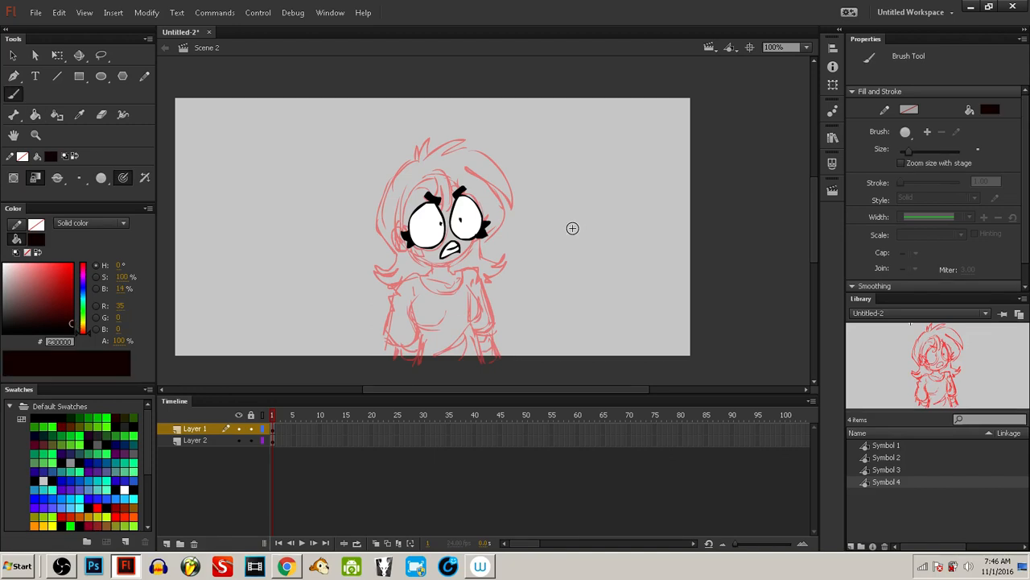
left_click_drag(472, 234, 521, 249)
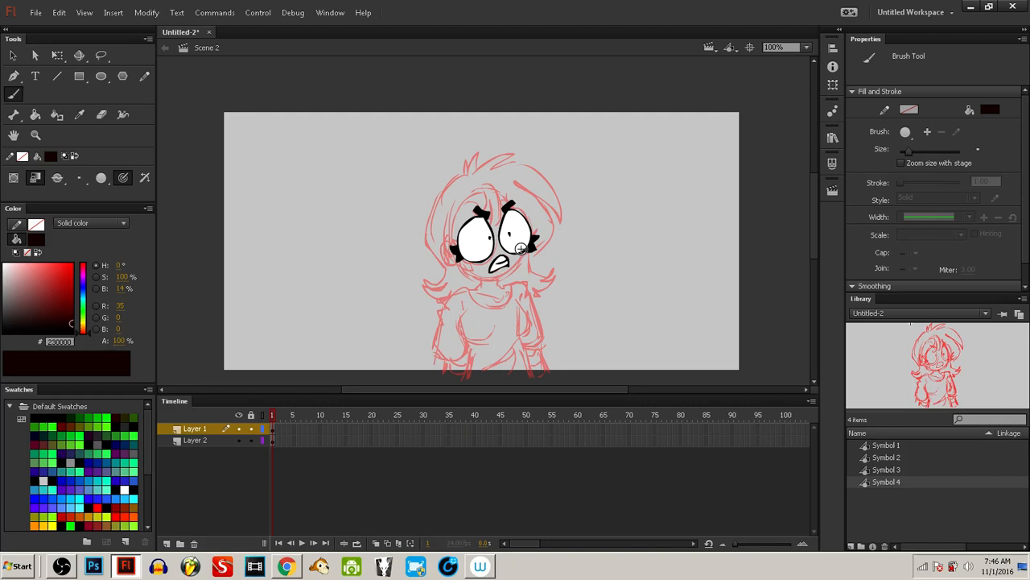
left_click_drag(521, 249, 464, 255)
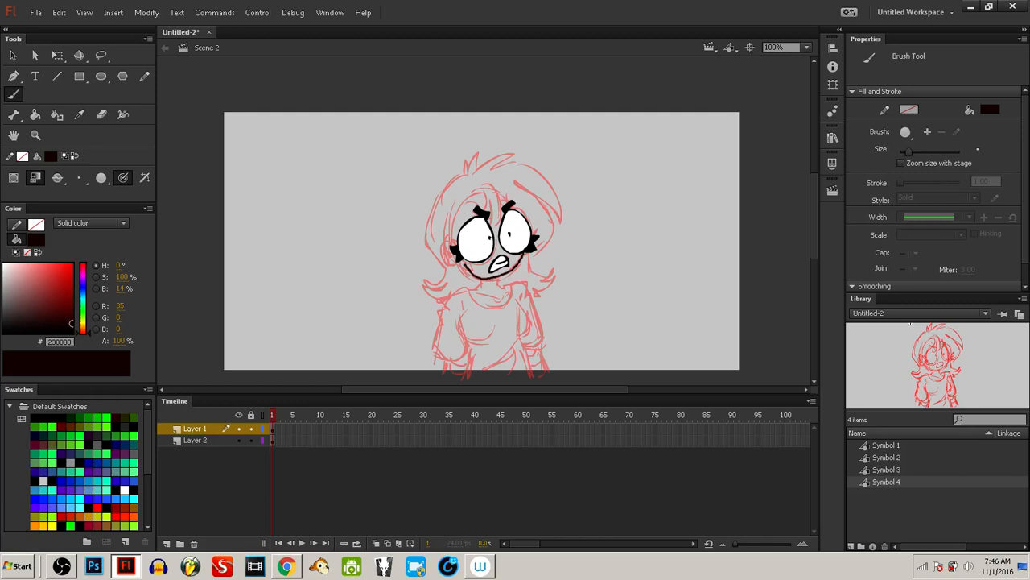
left_click_drag(488, 195, 499, 231)
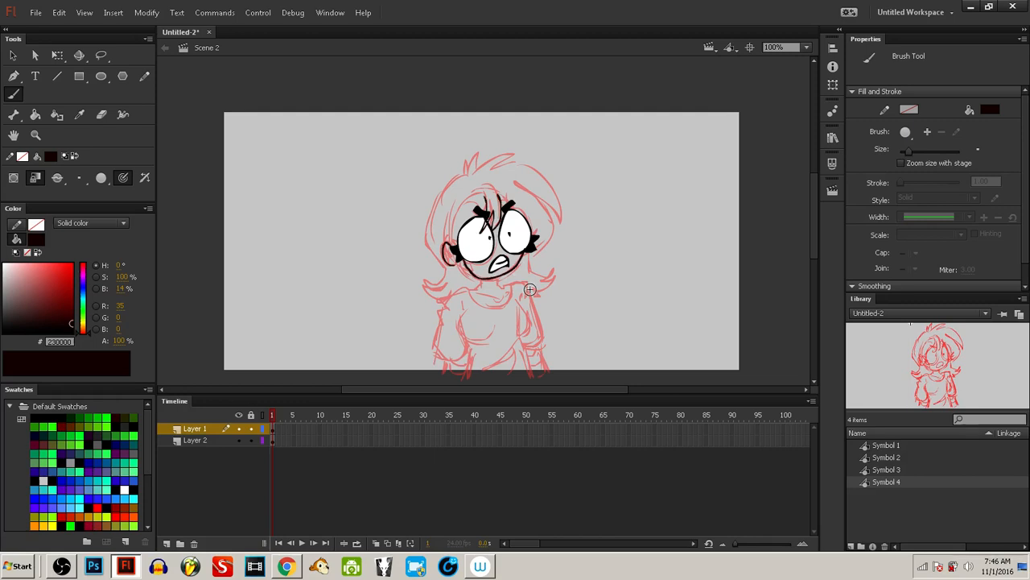
Step: Undo the inked face, the separate sketch layer and the fade, going back to the full-strength red sketch symbol
key("ctrl+z")
key("ctrl+z")
key("ctrl+z")
key("ctrl+z")
left_click(195, 441)
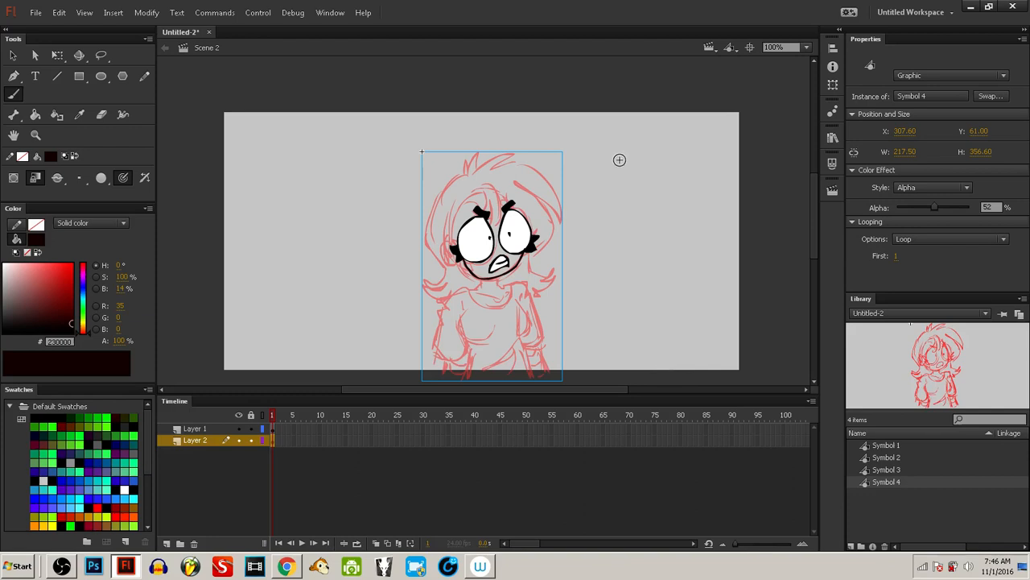
left_click(531, 182)
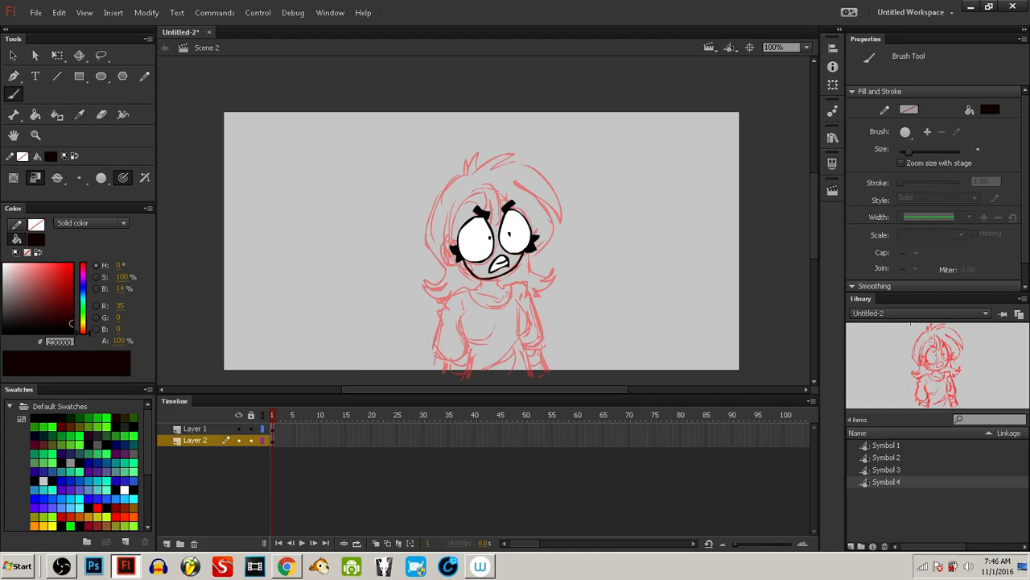
key("ctrl+z")
key("ctrl+z")
key("ctrl+z")
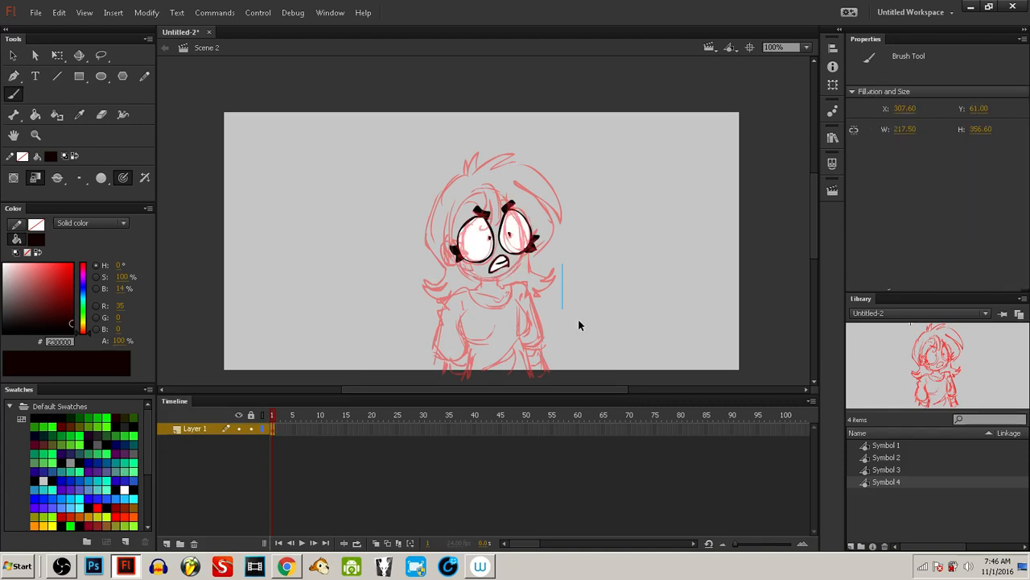
key("ctrl+z")
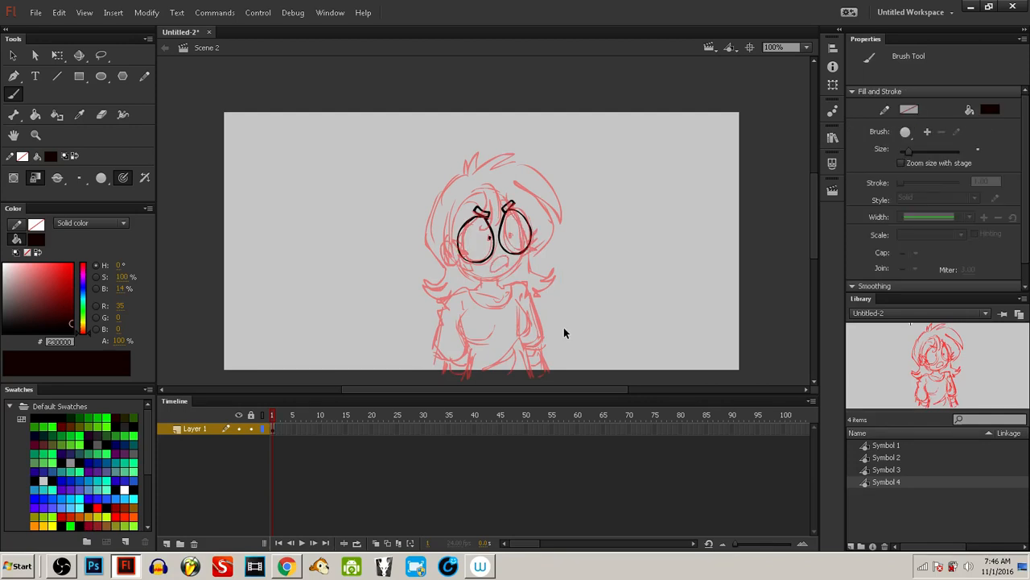
key("ctrl+z")
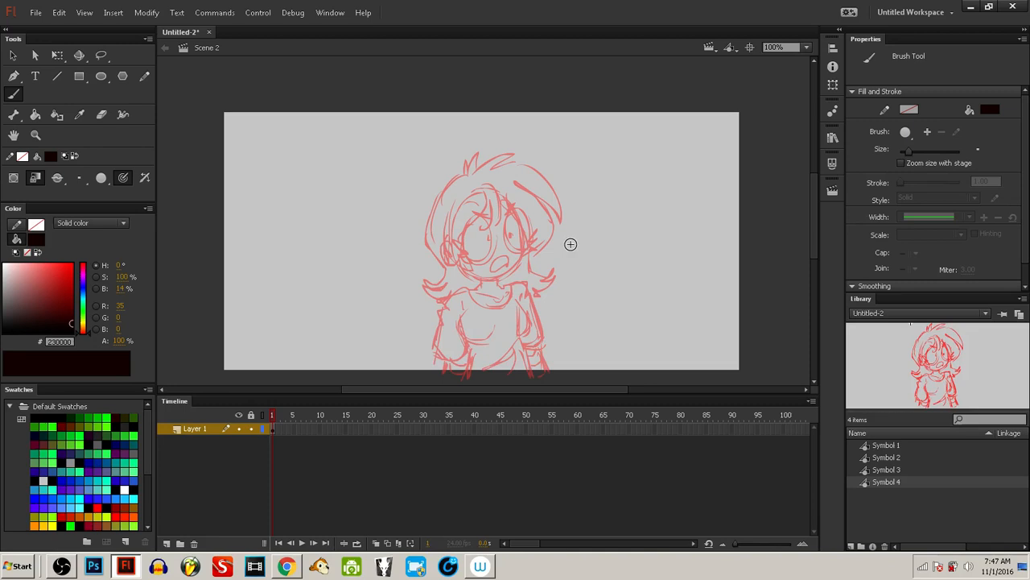
key("ctrl+z")
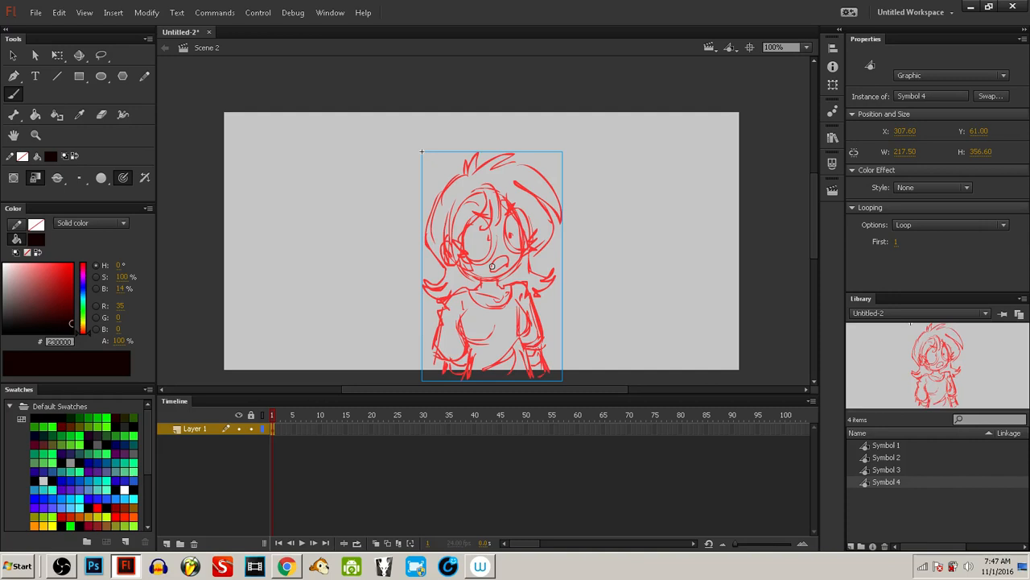
Step: Extend Layer 1 to frame 37 and display the sketch as blue outlines for tracing on frame 1
left_click(458, 429)
key("F5")
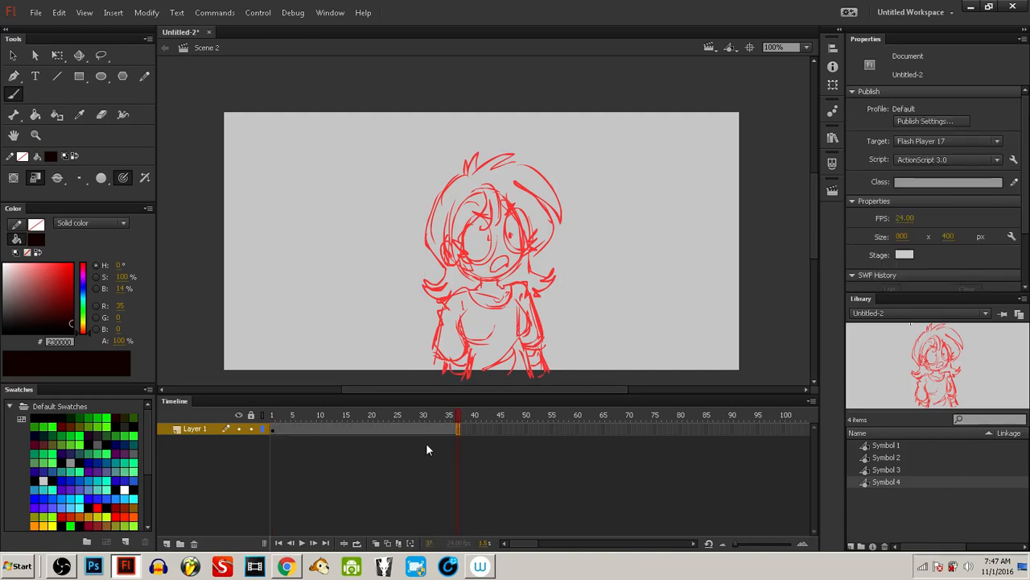
left_click(263, 429)
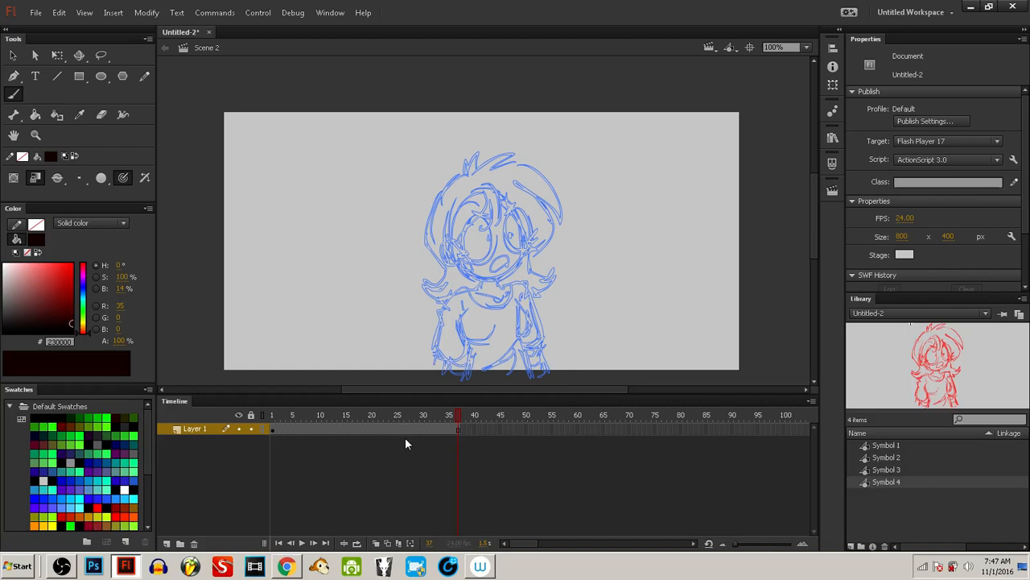
key("Return")
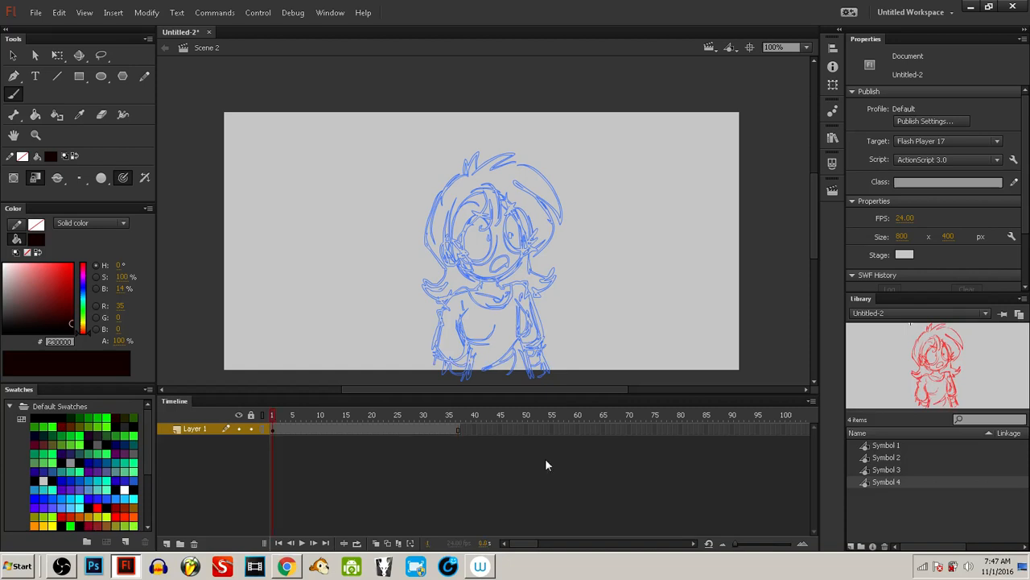
left_click(342, 415)
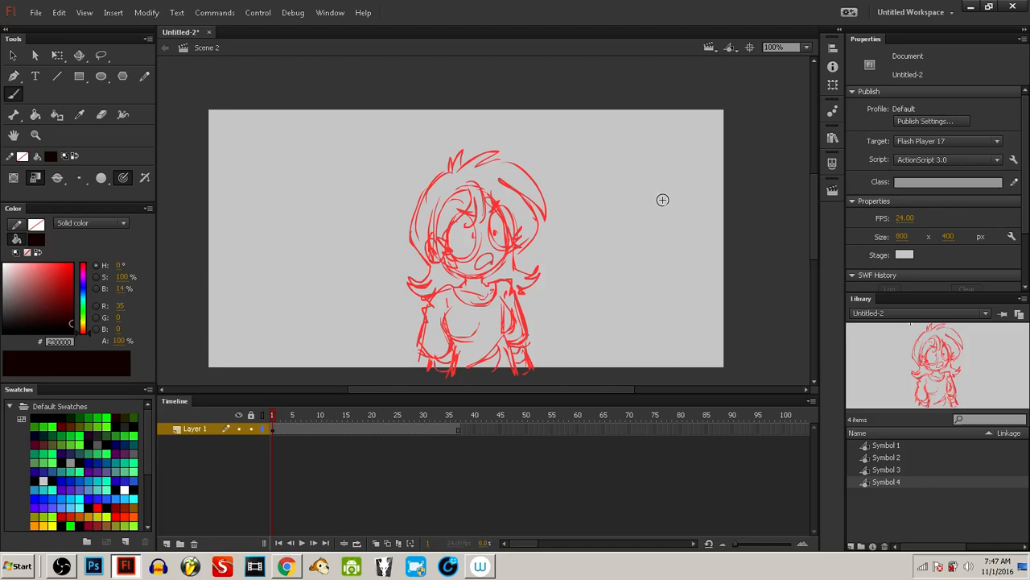
left_click(273, 427)
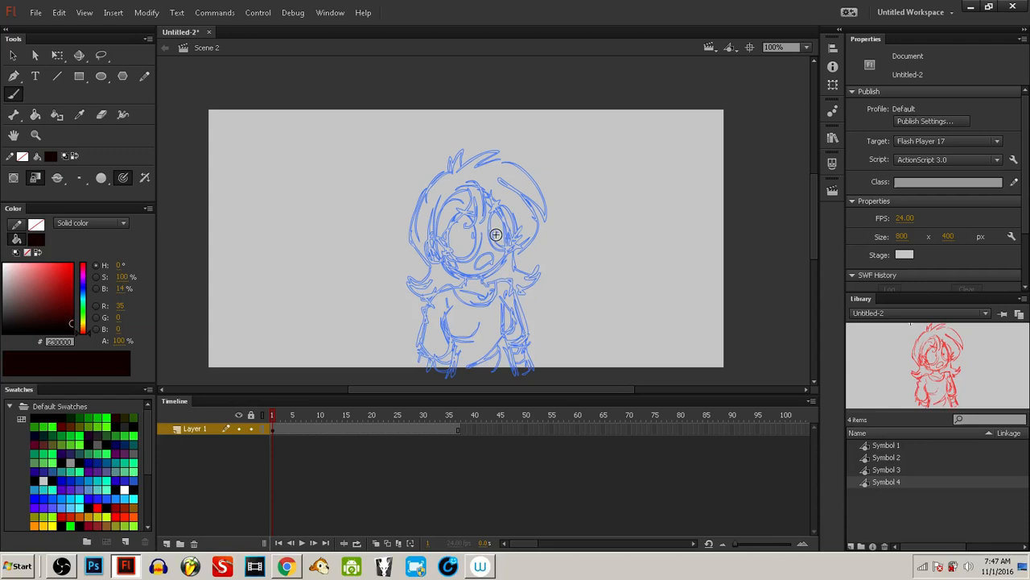
left_click_drag(480, 223, 491, 231)
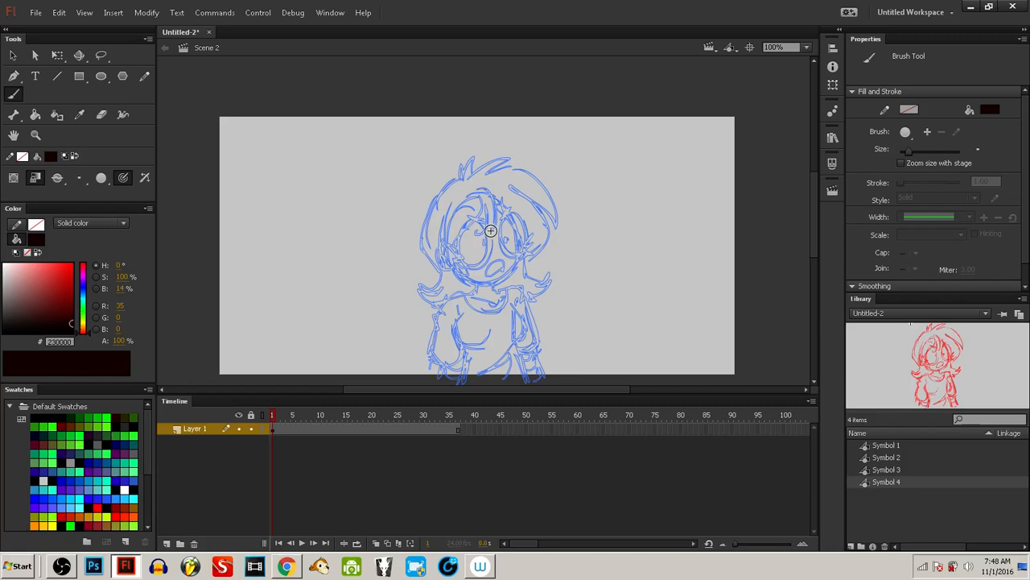
left_click(258, 431)
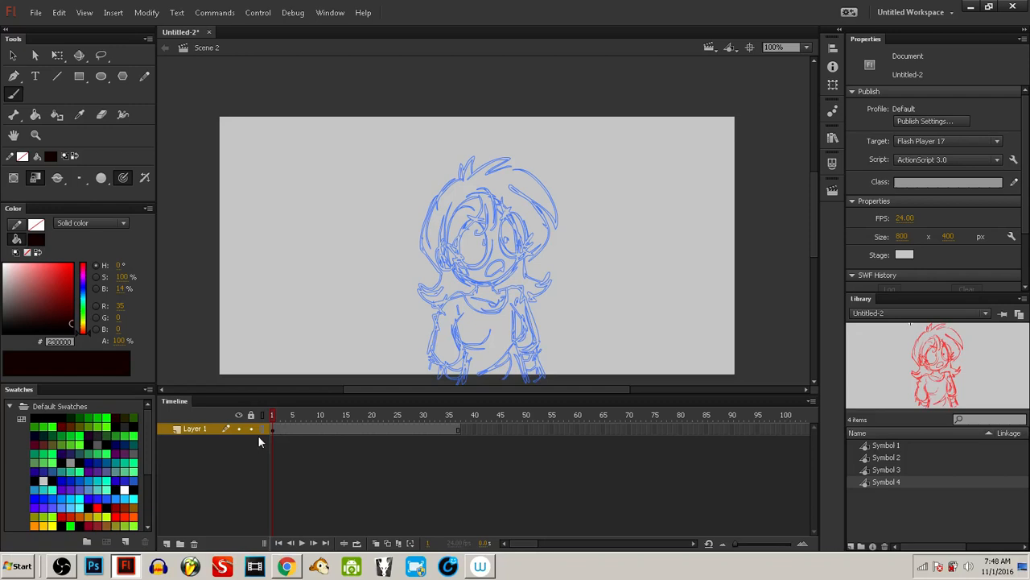
Step: On a new Layer 3 above the outlined sketch, ink the eyes, eyebrows, lashes, jawline and outer hair with the brush
left_click_drag(501, 281, 469, 276)
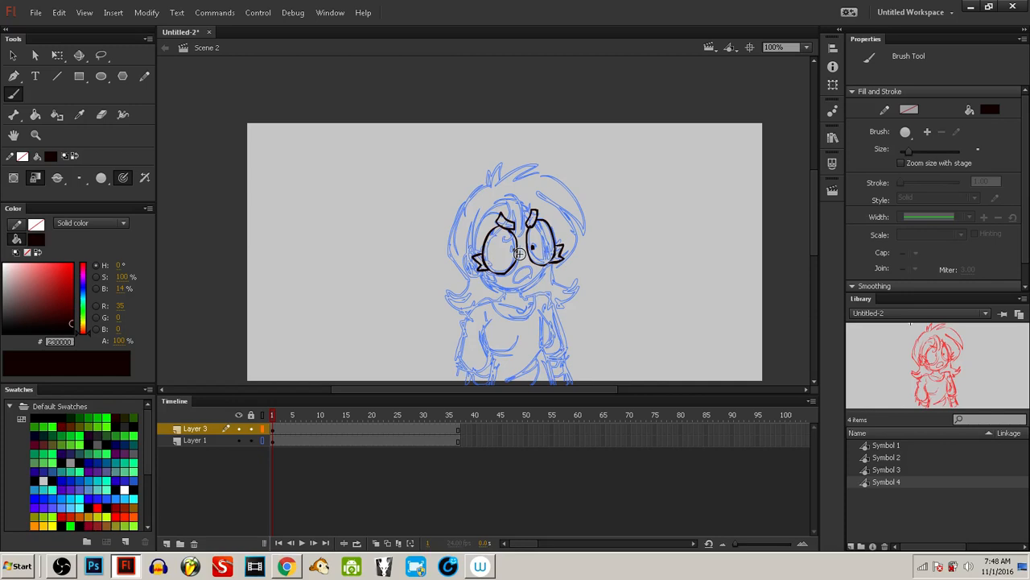
left_click_drag(486, 271, 548, 272)
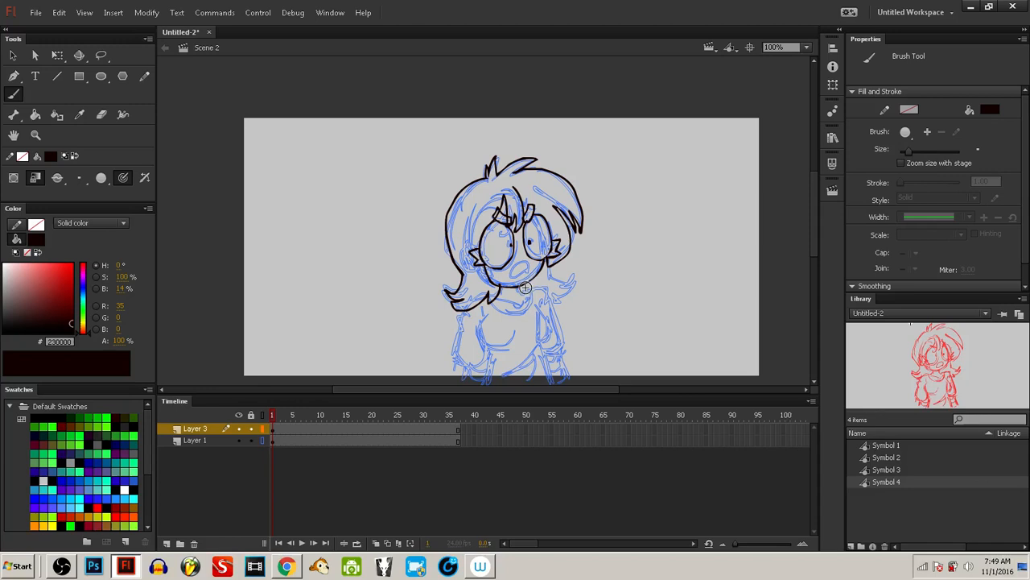
left_click_drag(525, 288, 570, 281)
Step: Ink the open mouth, the neck and the shirt collar over the outlined sketch on Layer 3
left_click_drag(511, 277, 528, 269)
left_click_drag(523, 273, 537, 253)
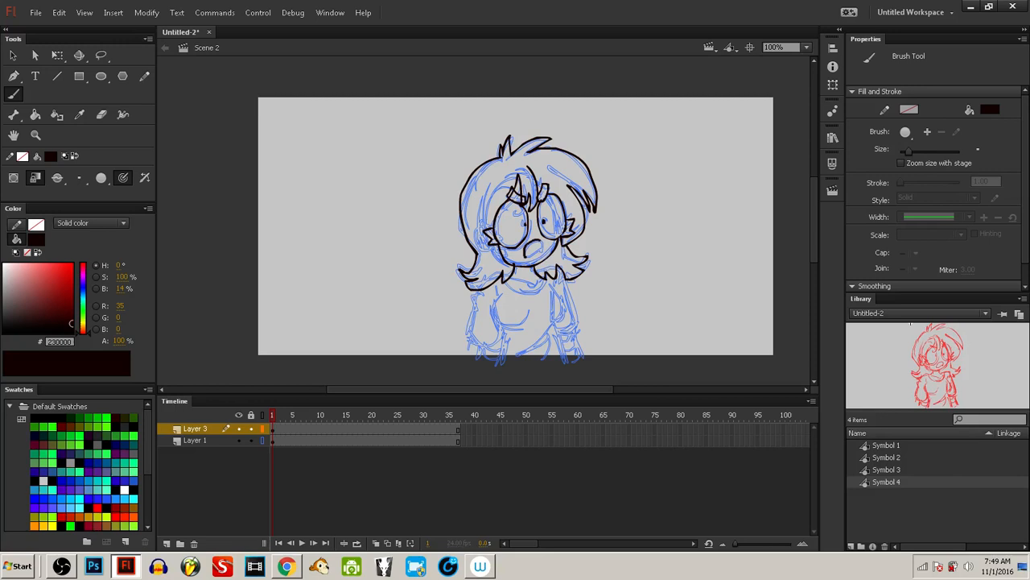
left_click_drag(541, 241, 526, 256)
left_click_drag(516, 280, 519, 271)
left_click_drag(549, 270, 513, 277)
left_click_drag(517, 257, 514, 271)
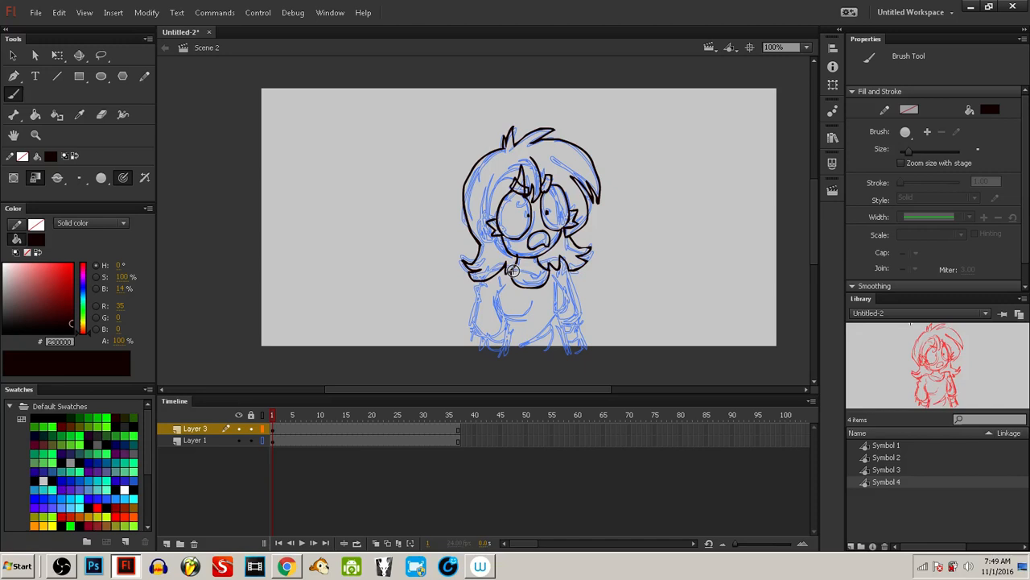
Step: Ink the torso on Layer 3: the chest curves, the shirt folds, the waist and the bottom hem
left_click_drag(498, 284, 532, 312)
left_click_drag(544, 313, 560, 301)
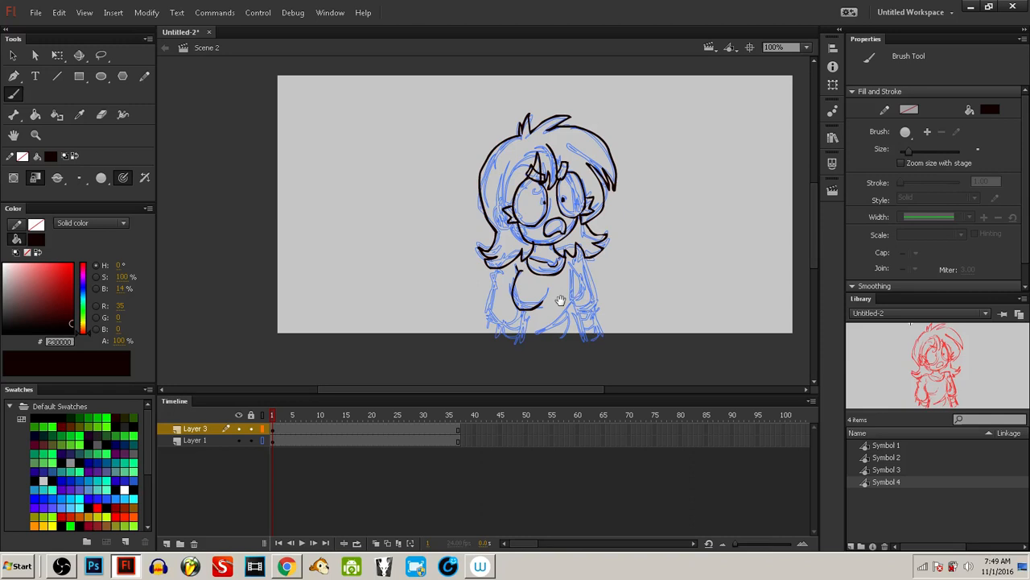
left_click_drag(560, 300, 547, 302)
left_click_drag(561, 268, 568, 301)
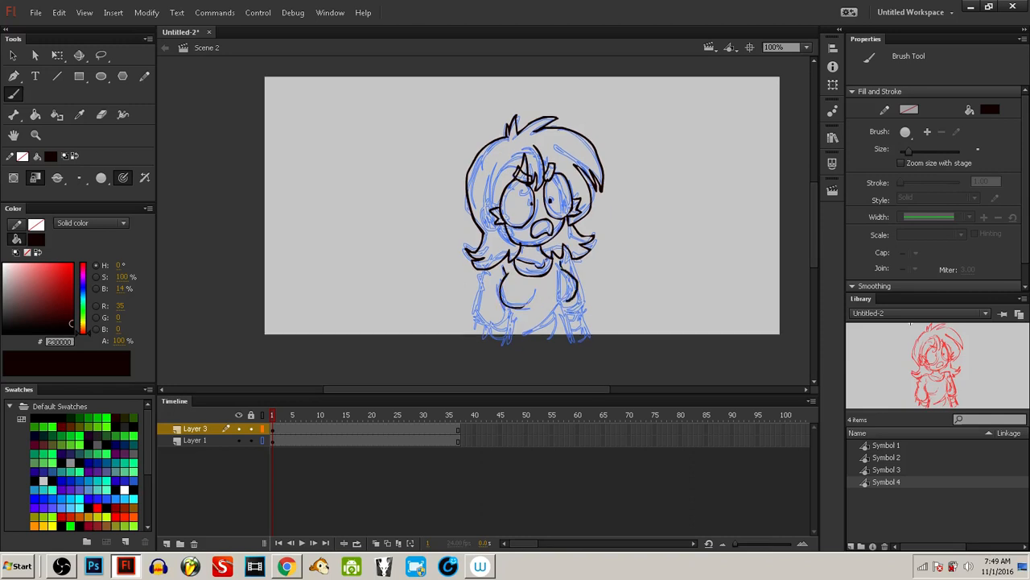
left_click_drag(532, 306, 518, 296)
left_click_drag(519, 291, 535, 281)
left_click_drag(527, 291, 537, 284)
left_click_drag(497, 299, 489, 330)
left_click_drag(489, 330, 542, 330)
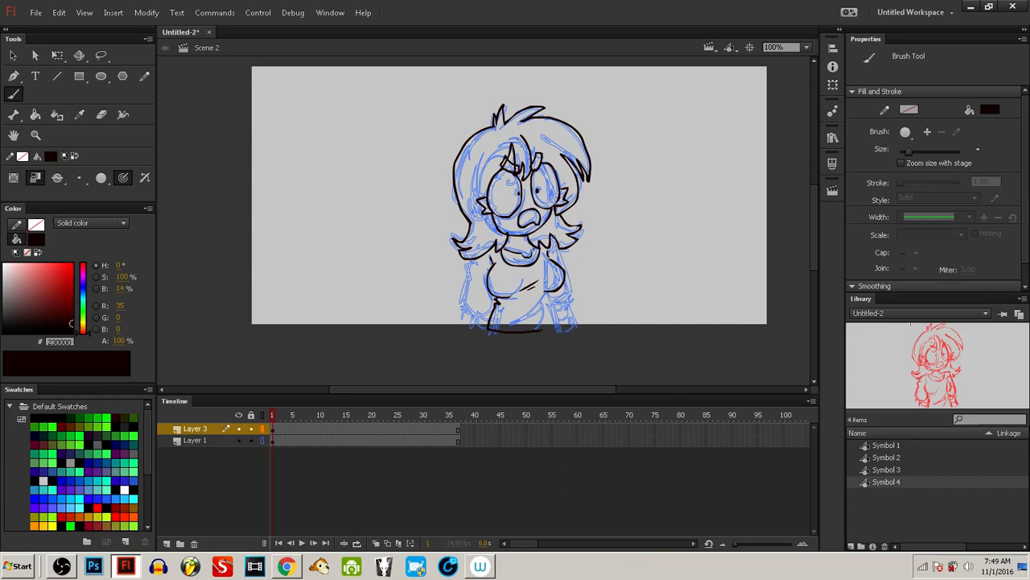
Step: Ink both arms with jagged loose sleeves and the forearms below the cuffs, following the outlined sketch
left_click_drag(470, 264, 482, 277)
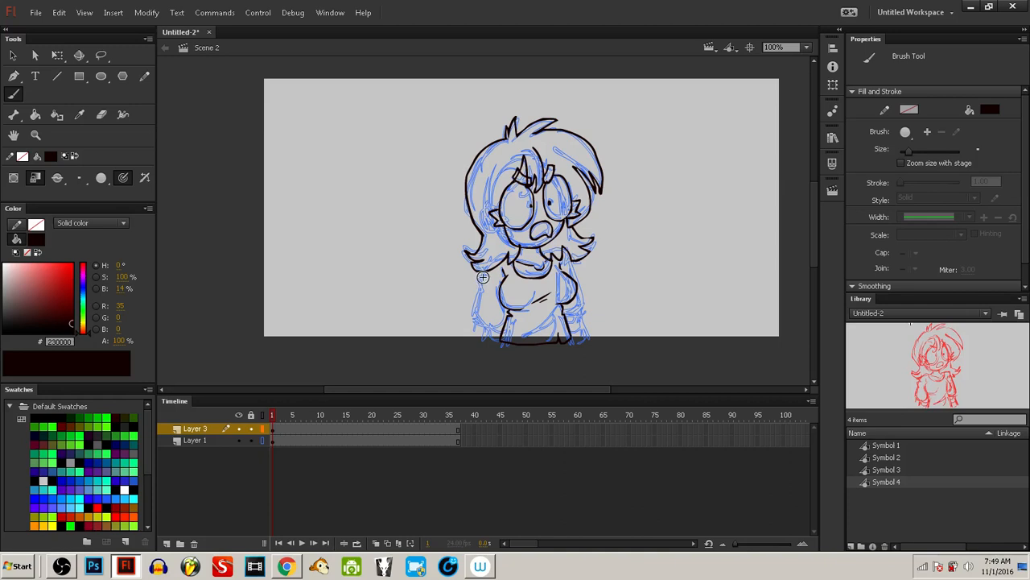
left_click_drag(482, 277, 488, 303)
left_click_drag(482, 292, 499, 322)
left_click_drag(499, 322, 488, 321)
left_click_drag(567, 257, 571, 279)
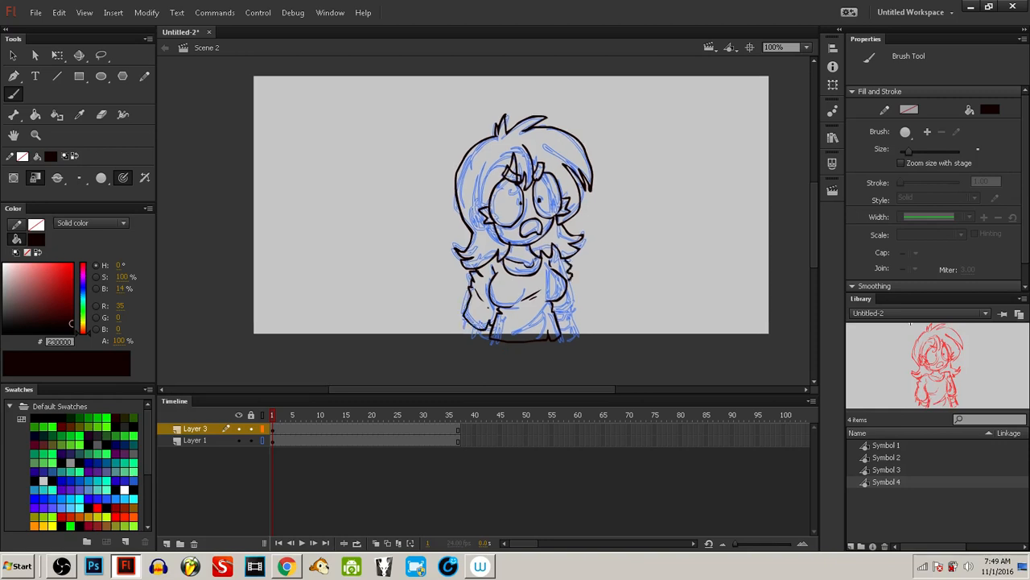
left_click_drag(571, 280, 564, 317)
left_click_drag(477, 334, 506, 333)
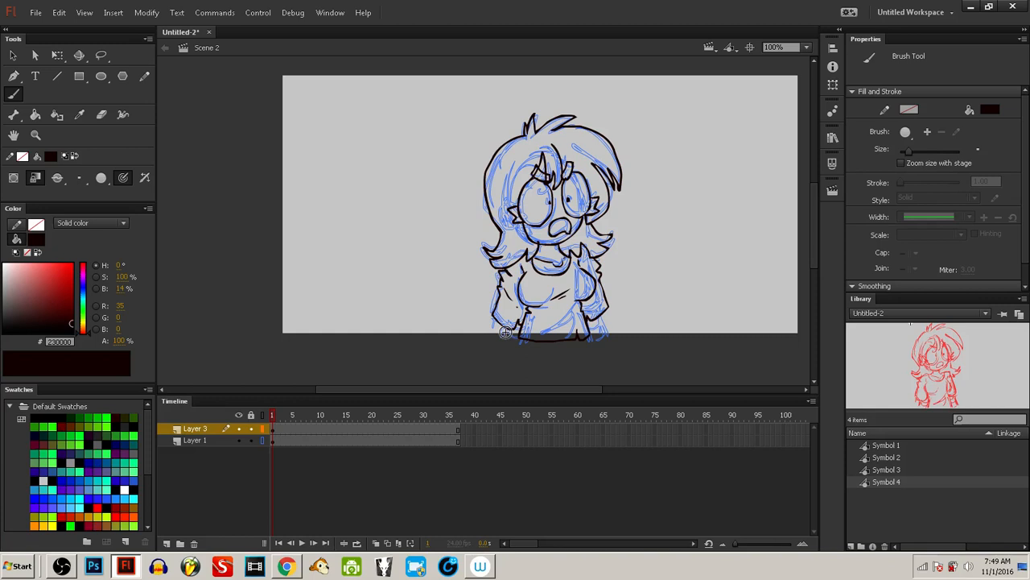
left_click_drag(505, 332, 518, 344)
left_click_drag(599, 319, 591, 343)
Step: Add small detail marks to the sleeves and ink the inner fringe strands above the forehead
left_click_drag(616, 305, 603, 311)
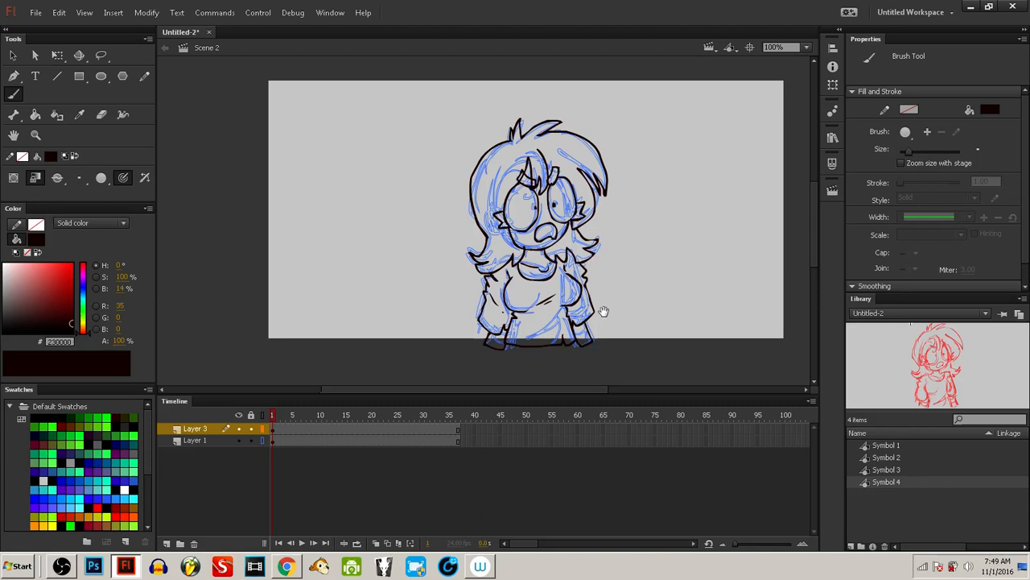
left_click_drag(604, 312, 592, 322)
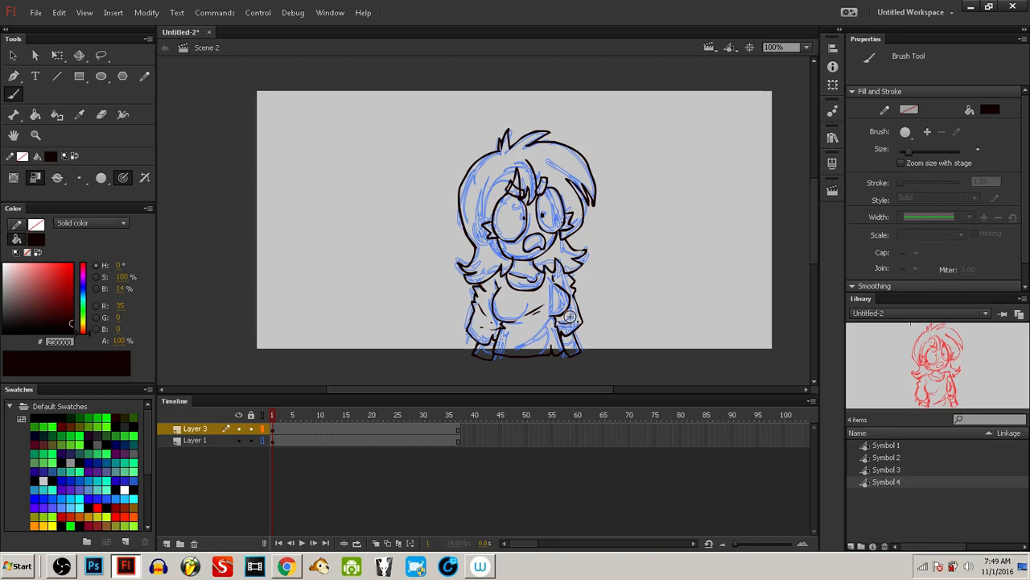
left_click_drag(613, 297, 598, 299)
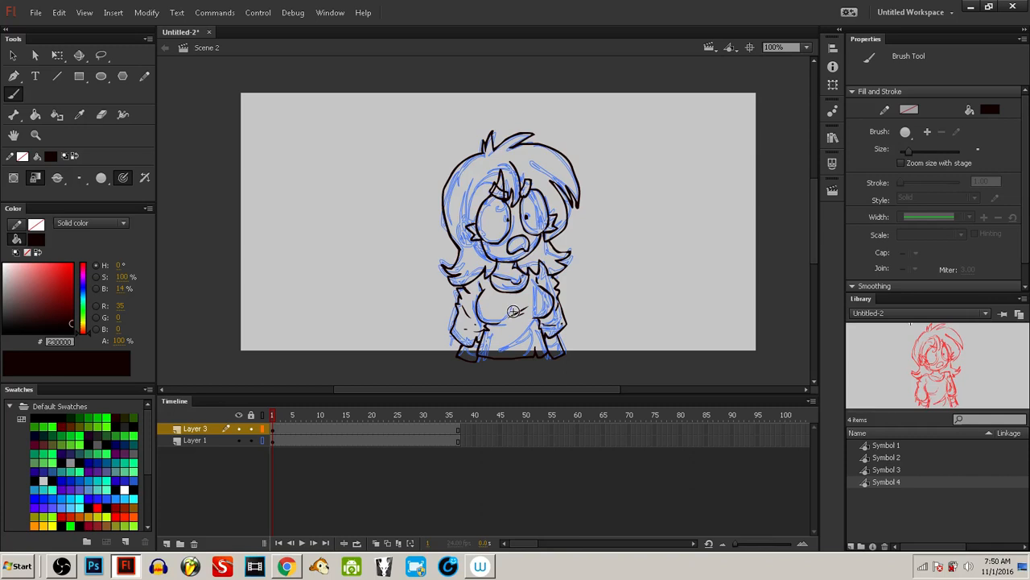
left_click_drag(738, 211, 713, 197)
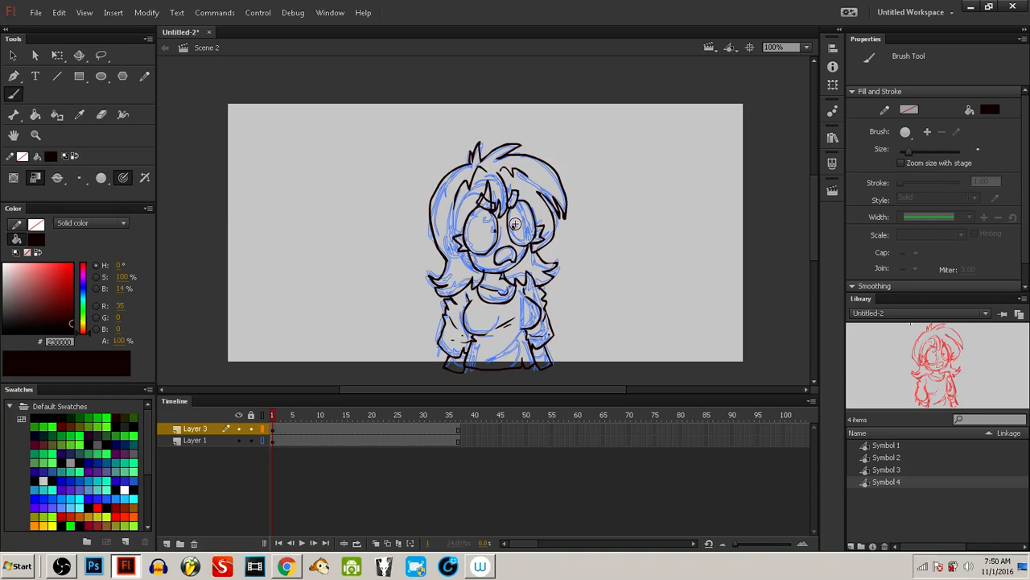
Step: Lock the sketch on Layer 1 and switch to the Eraser for the line art on Layer 3
key("e")
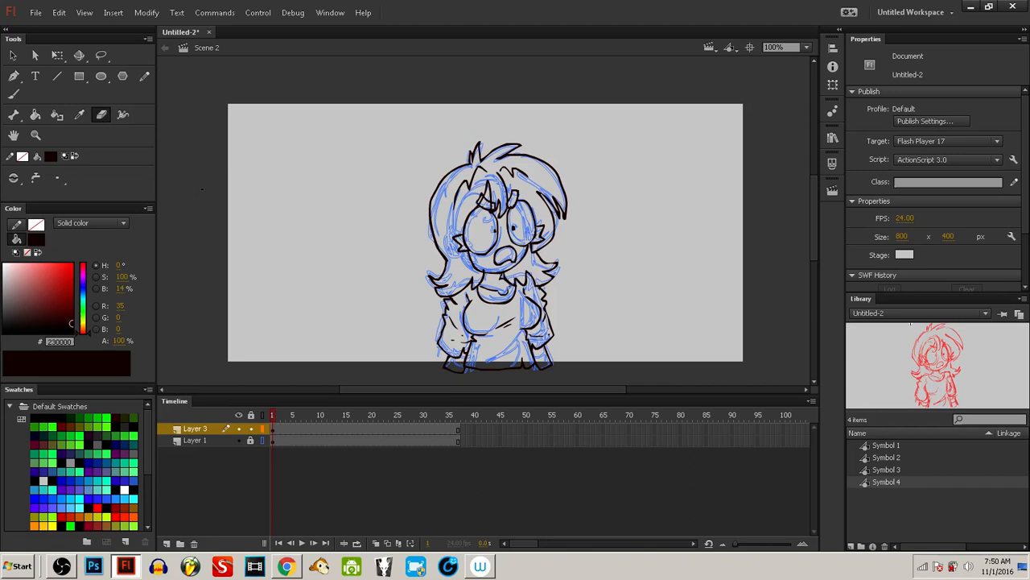
left_click_drag(484, 268, 472, 269)
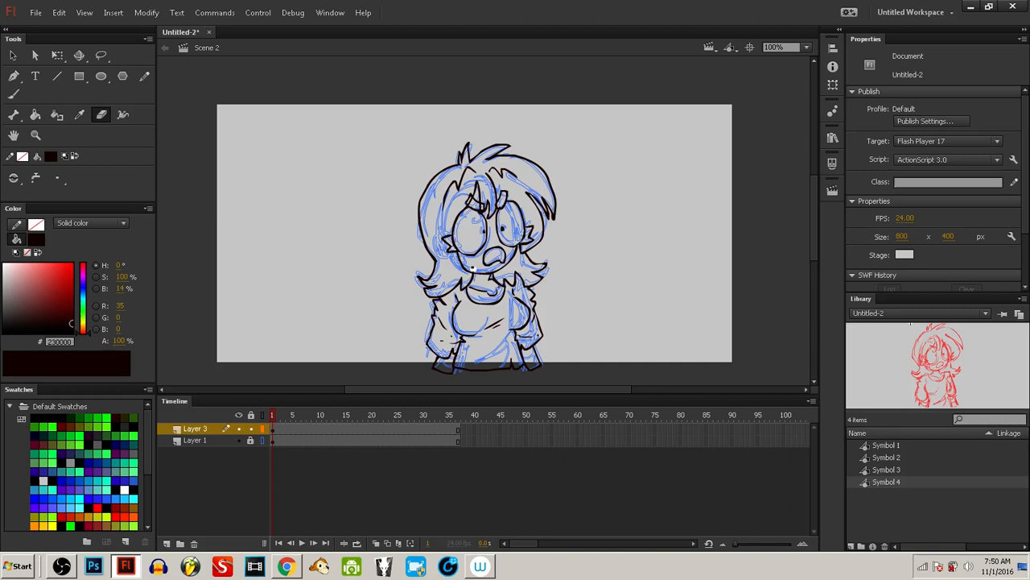
left_click_drag(473, 269, 457, 271)
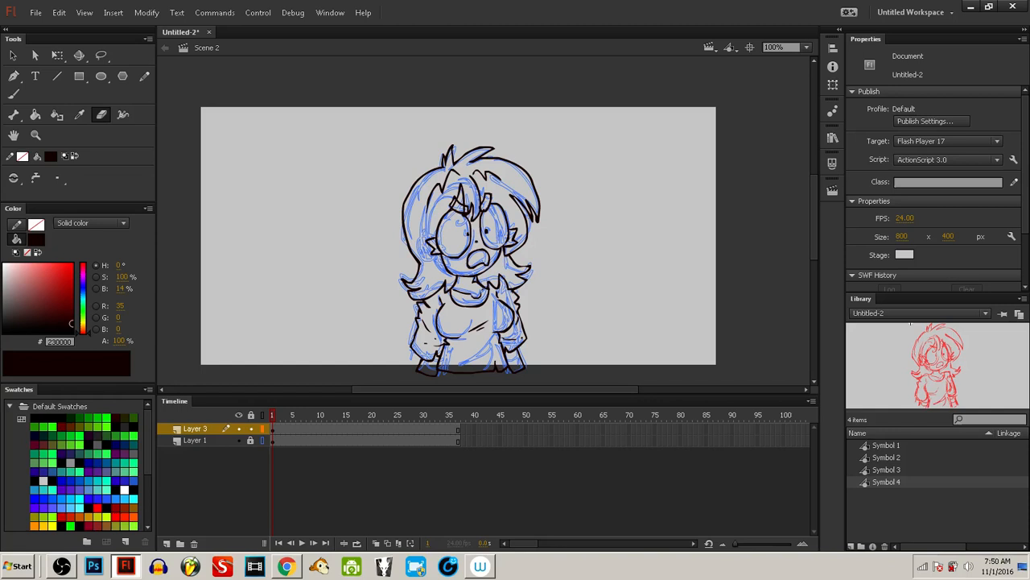
Step: Select all the inked line art on Layer 3 and move it off the sketch to the empty area beside it
left_click(283, 429)
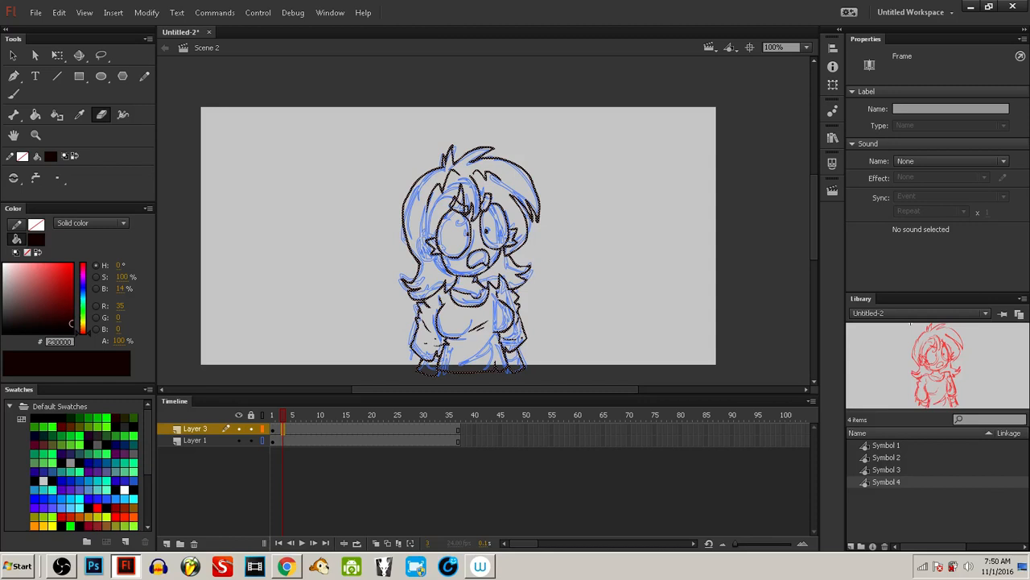
key("ctrl+z")
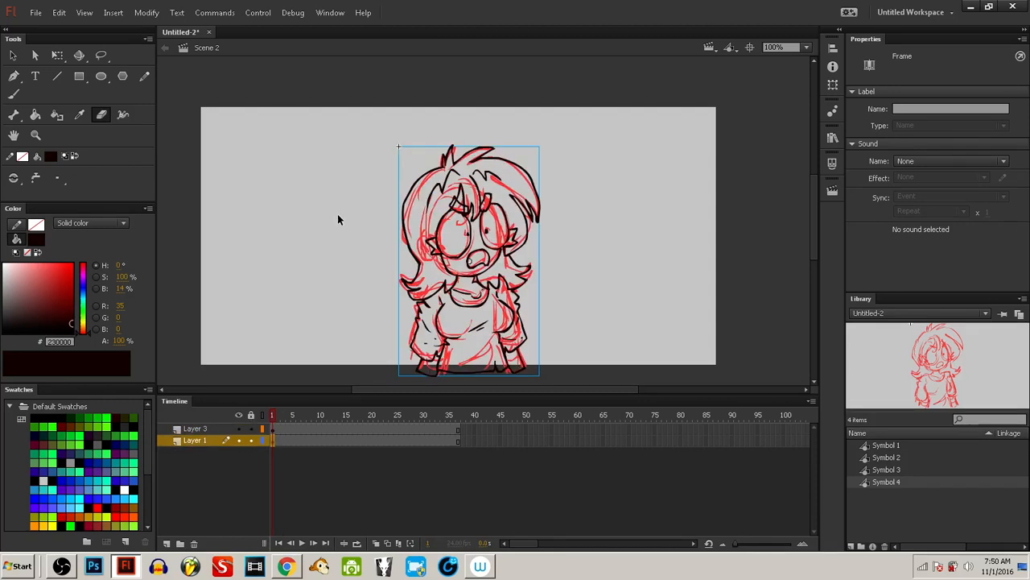
key("ctrl+y")
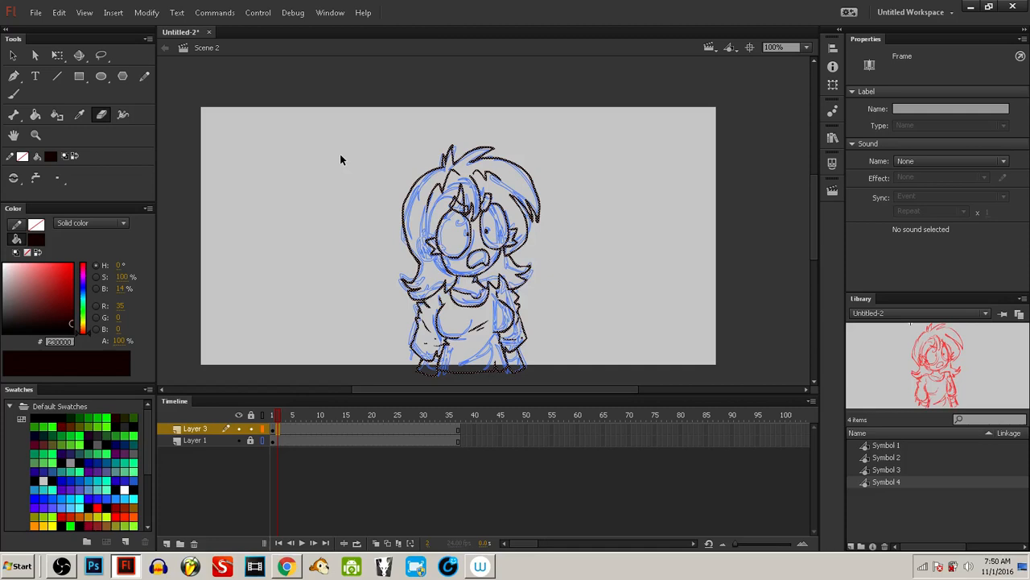
left_click_drag(511, 327, 356, 326)
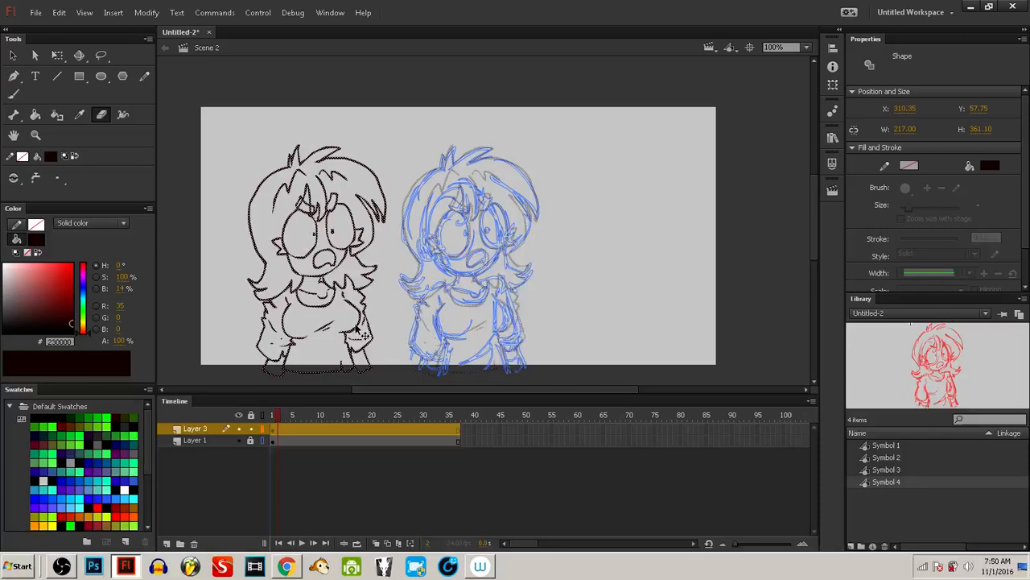
key("Escape")
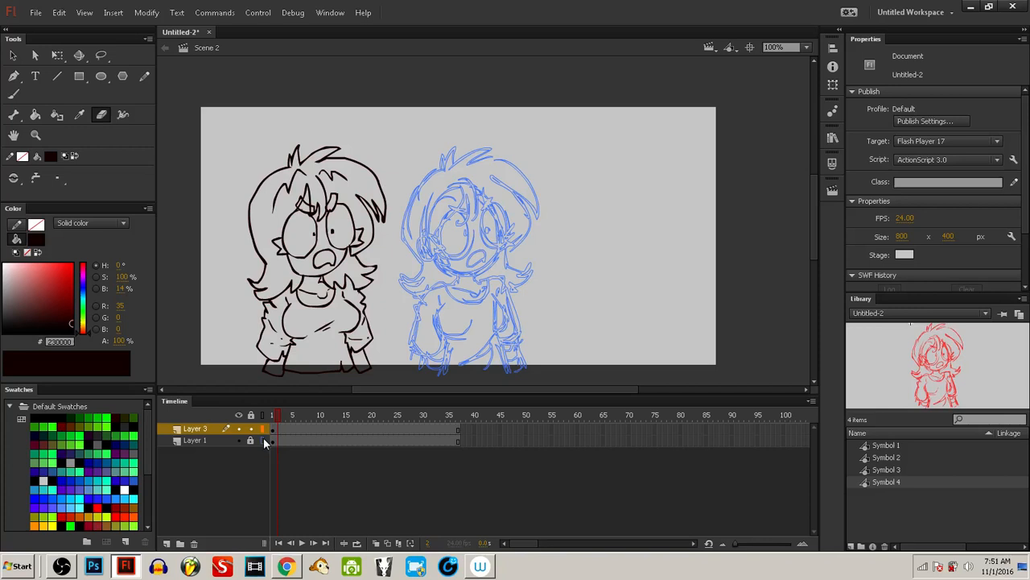
Step: Show the Layer 1 sketch in full colour and move it to the far side of the stage, well clear of the line art
left_click(266, 441)
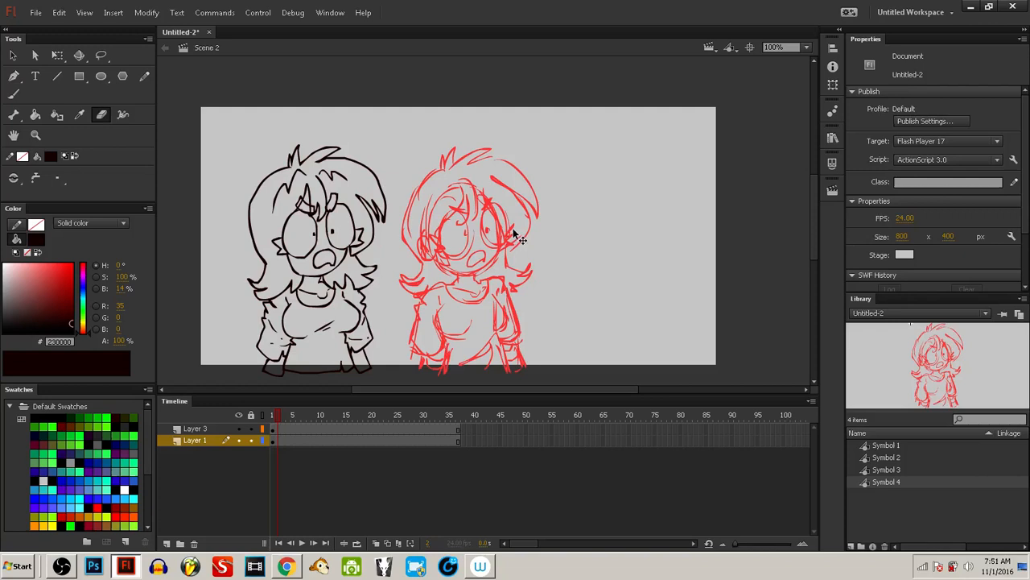
left_click_drag(515, 233, 661, 233)
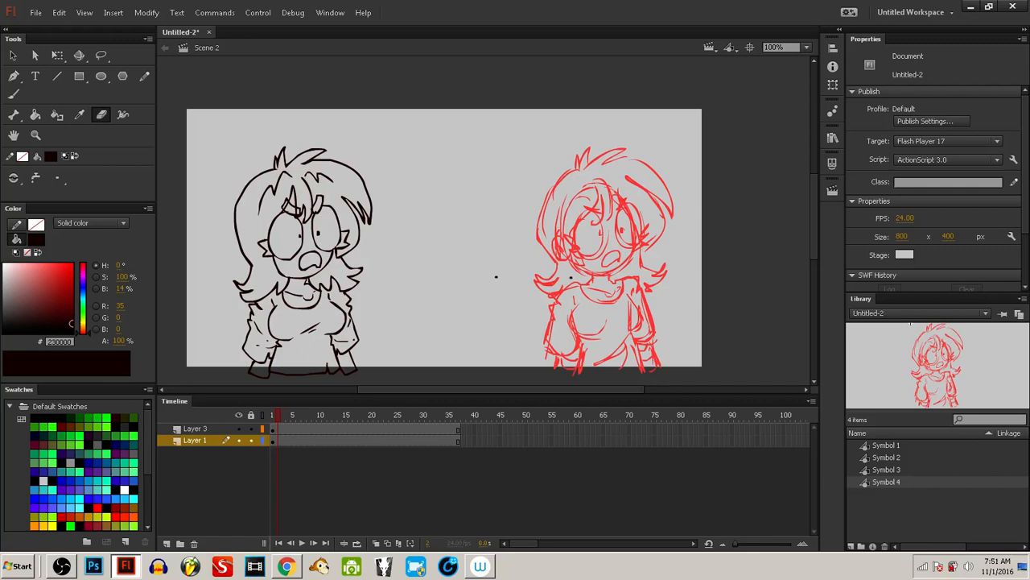
left_click(263, 440)
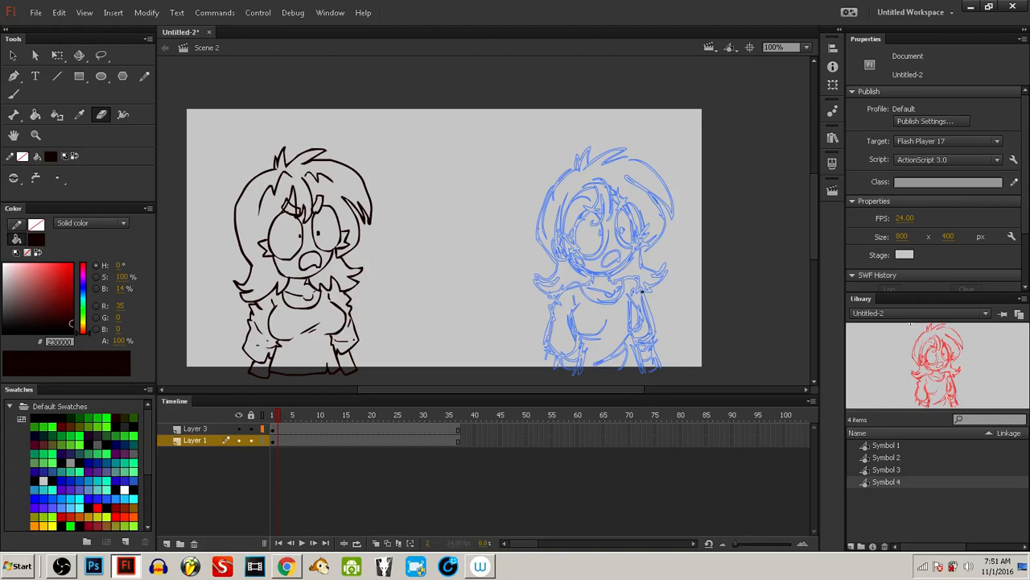
left_click(262, 440)
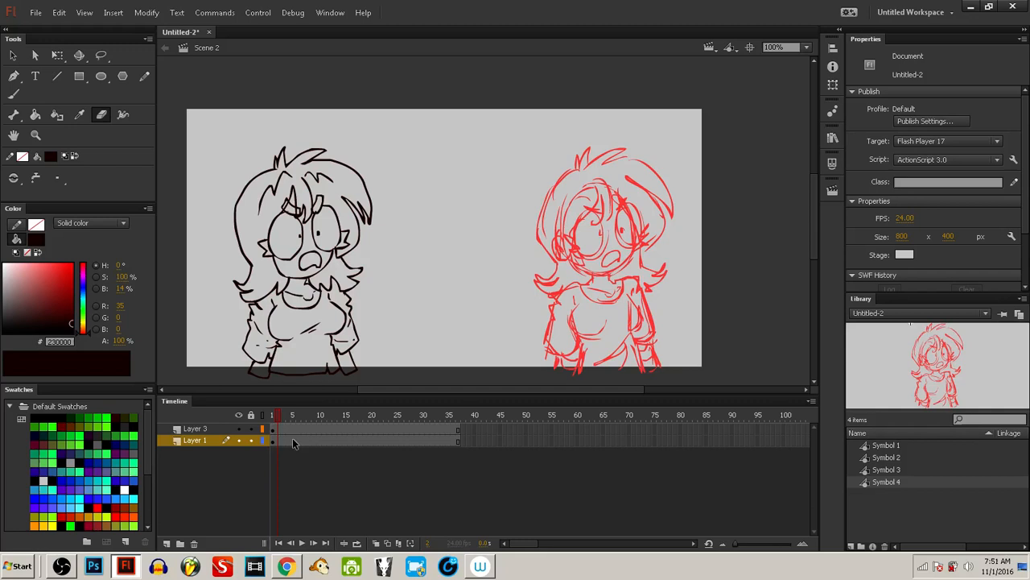
Step: Delete Layer 1 with the red sketch, keeping only the inked line art on Layer 3
left_click(292, 440)
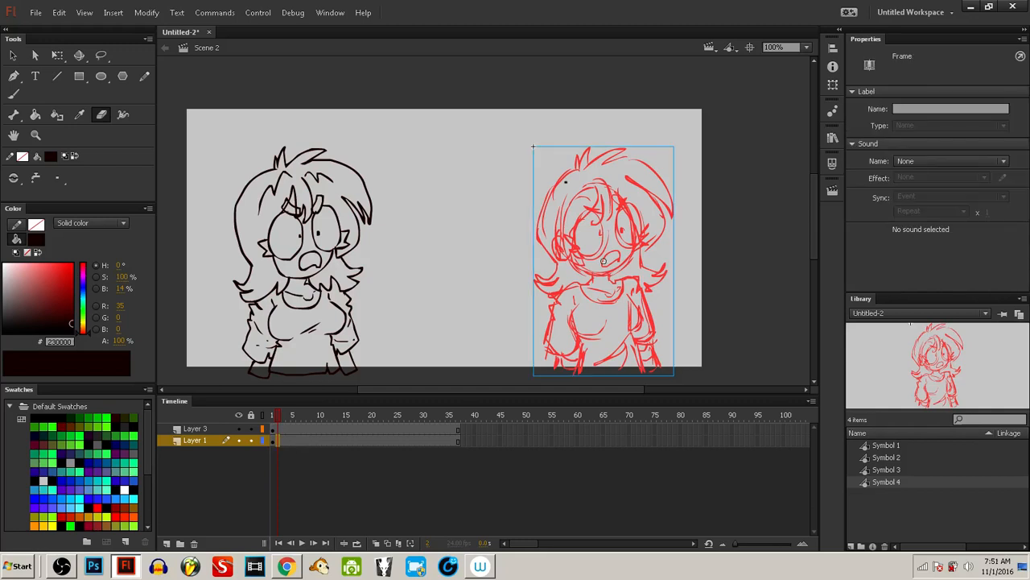
left_click(284, 495)
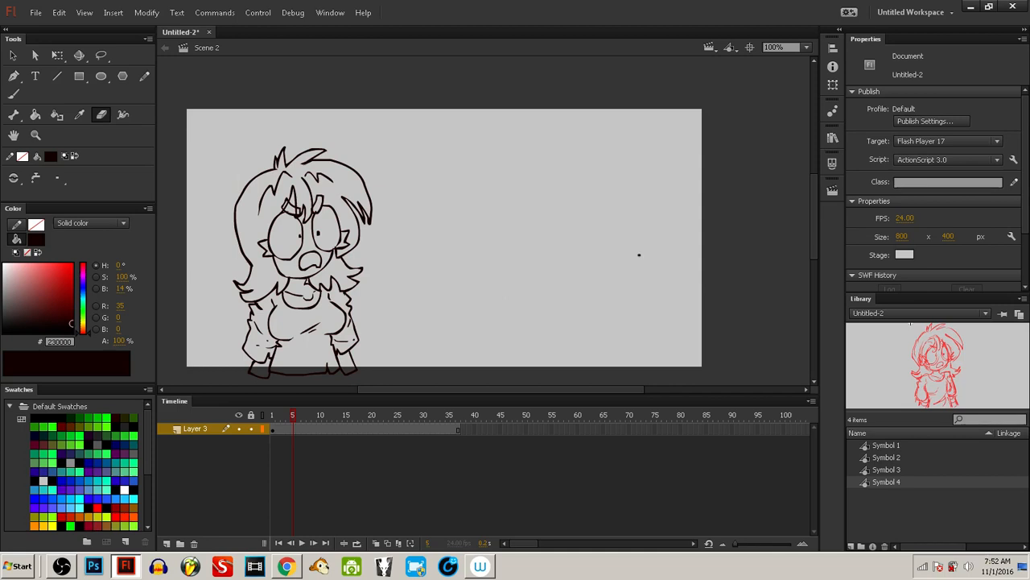
left_click_drag(639, 255, 634, 264)
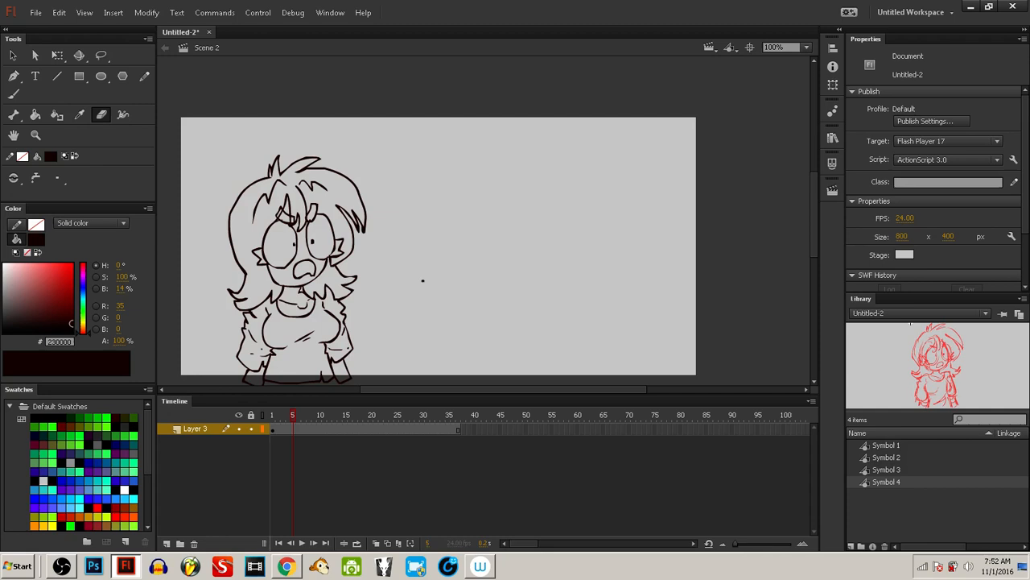
Step: Add Layer 4 above the line art and brush a rough pink (#E580D9) circle for a second head beside the inked girl
key("b")
left_click_drag(554, 260, 548, 257)
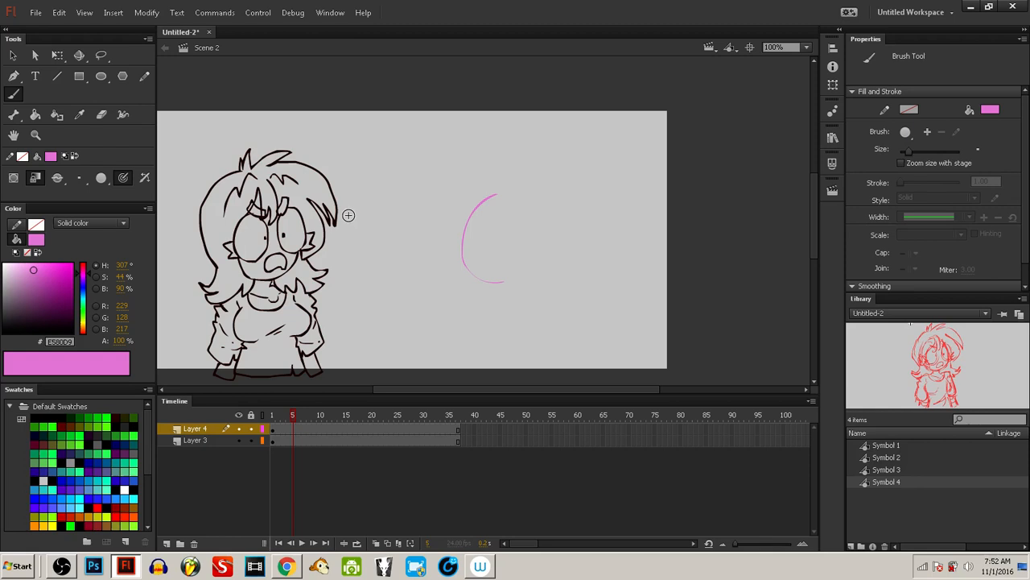
left_click_drag(348, 215, 352, 208)
left_click_drag(501, 184, 509, 282)
left_click_drag(498, 188, 512, 282)
left_click_drag(500, 178, 558, 228)
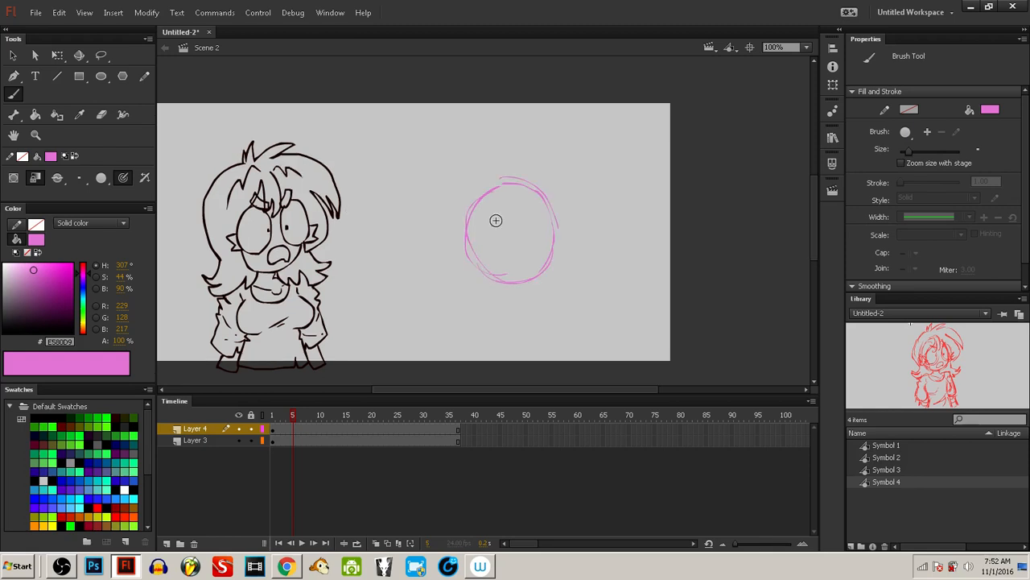
Step: Rough in the second girl's face in pink with large round eyes, lashes, small pupils, angry eyebrows, nose and open mouth
left_click_drag(502, 266, 490, 267)
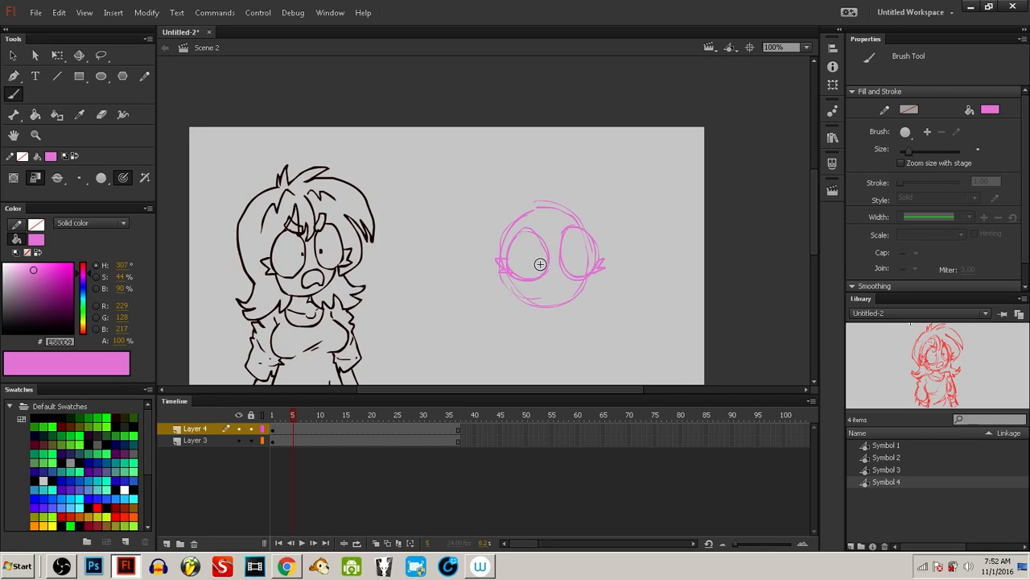
left_click(542, 258)
left_click(566, 257)
left_click_drag(523, 212, 541, 222)
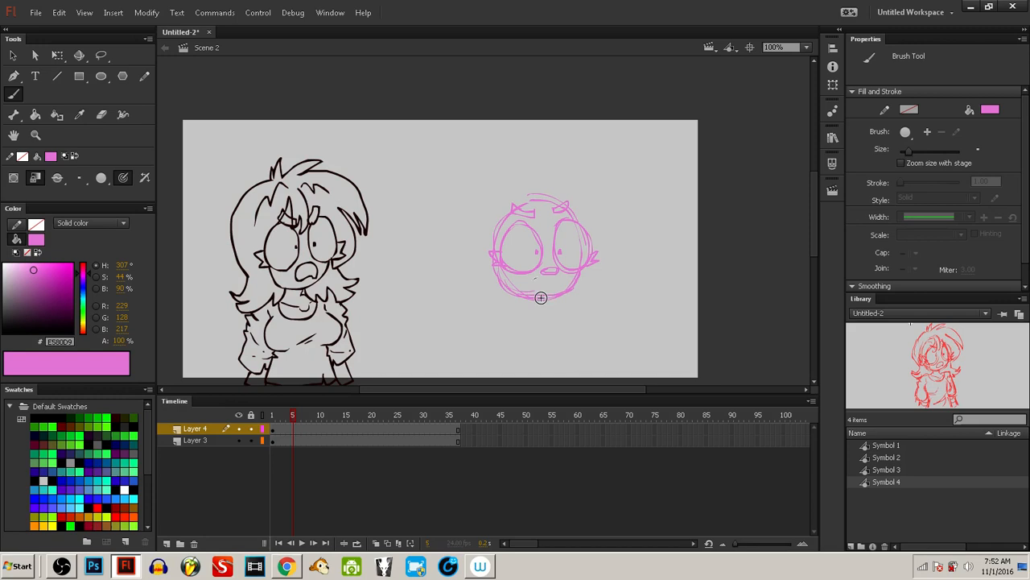
left_click_drag(528, 278, 557, 291)
left_click_drag(493, 338, 505, 330)
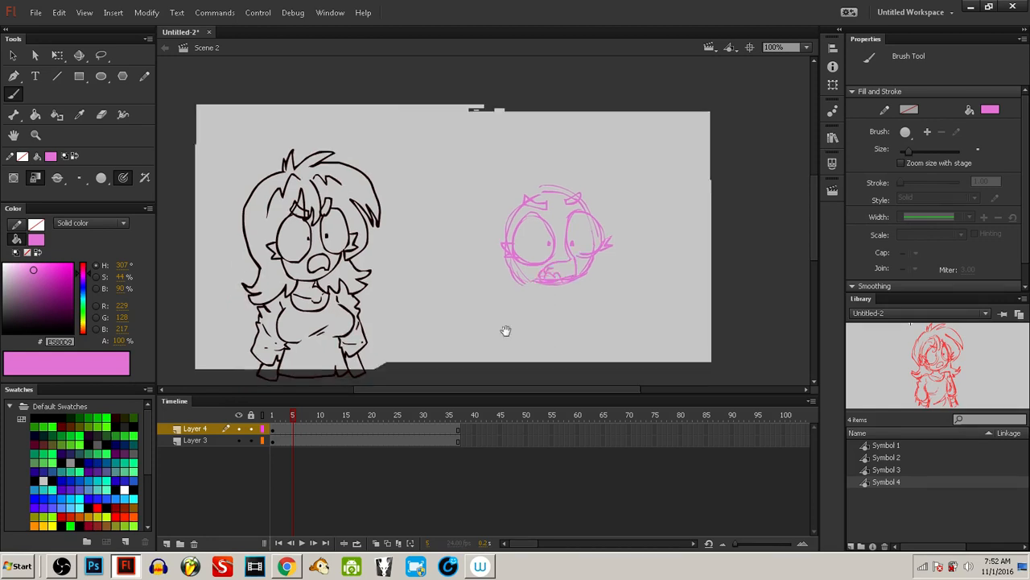
Step: Sketch the second girl's hair in pink with a spiky tuft on top, fringe lines and flared pointed ends on both sides
left_click_drag(589, 171, 618, 203)
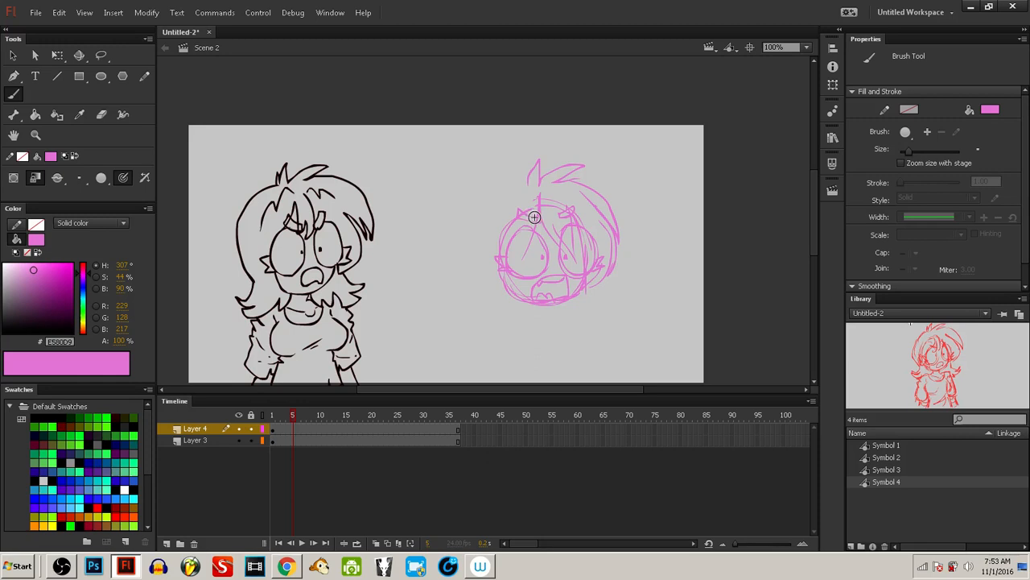
left_click_drag(521, 321, 477, 220)
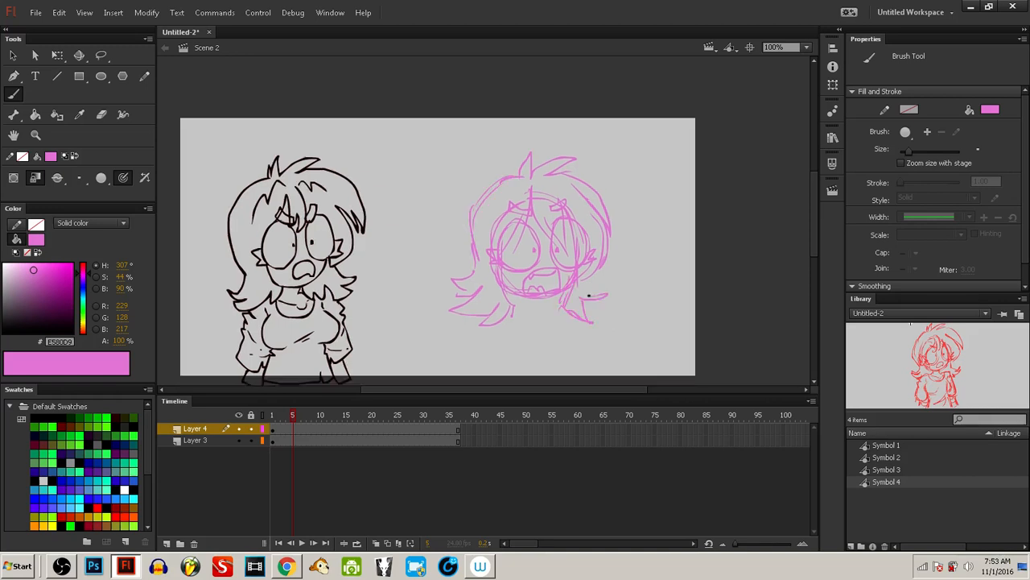
left_click_drag(588, 295, 612, 272)
Step: Rough in the neck, collar, torso and both arms with jagged sleeves, adding horizontal bands across the shirt
left_click_drag(525, 305, 557, 299)
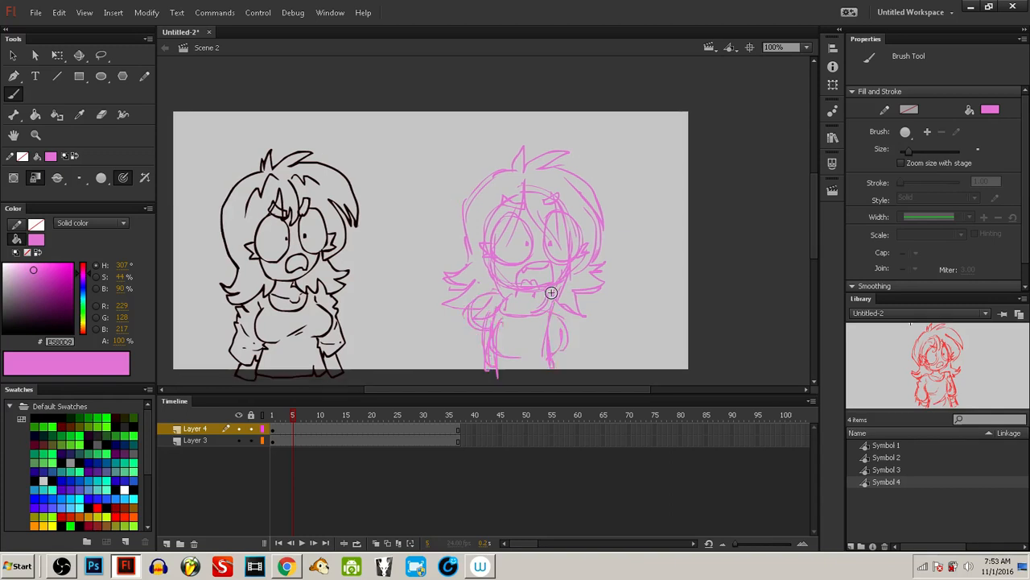
left_click_drag(473, 321, 465, 377)
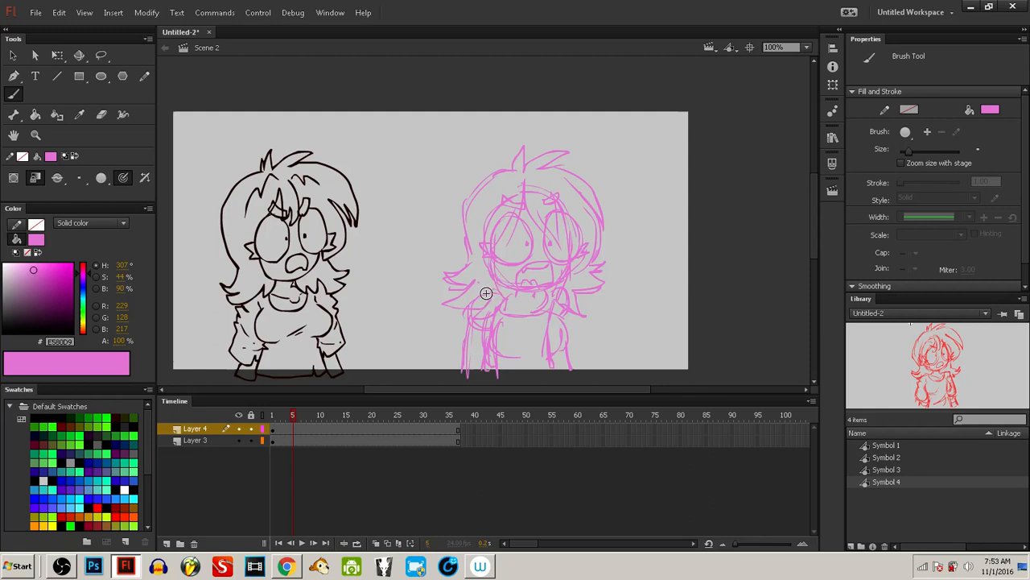
left_click_drag(486, 293, 457, 347)
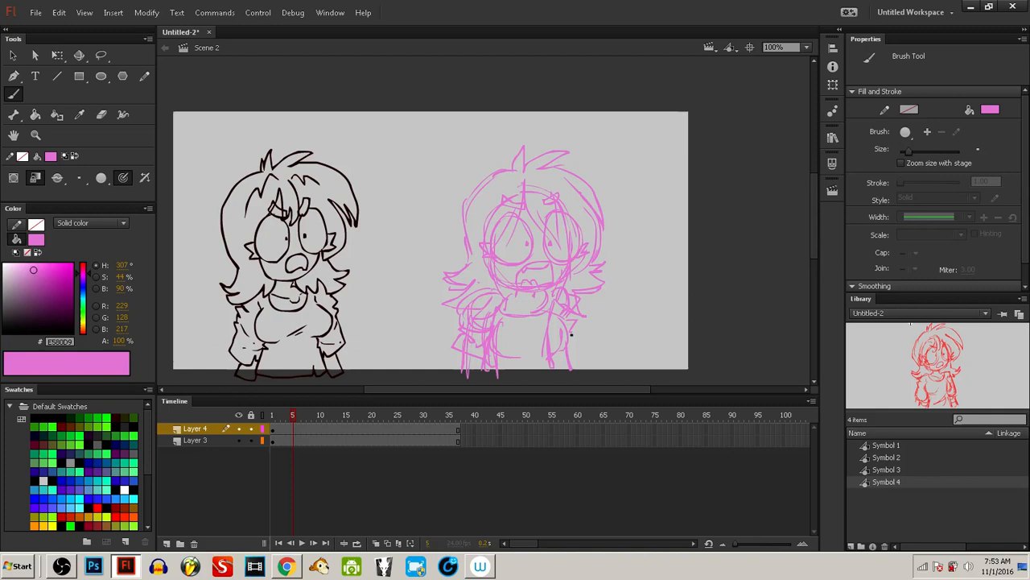
left_click_drag(545, 332, 499, 347)
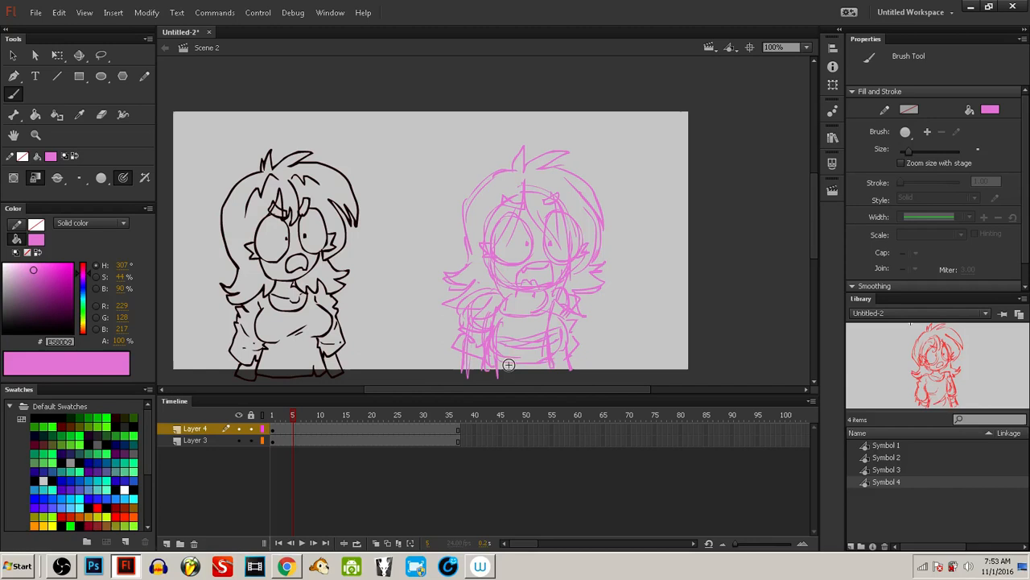
left_click_drag(502, 324, 559, 318)
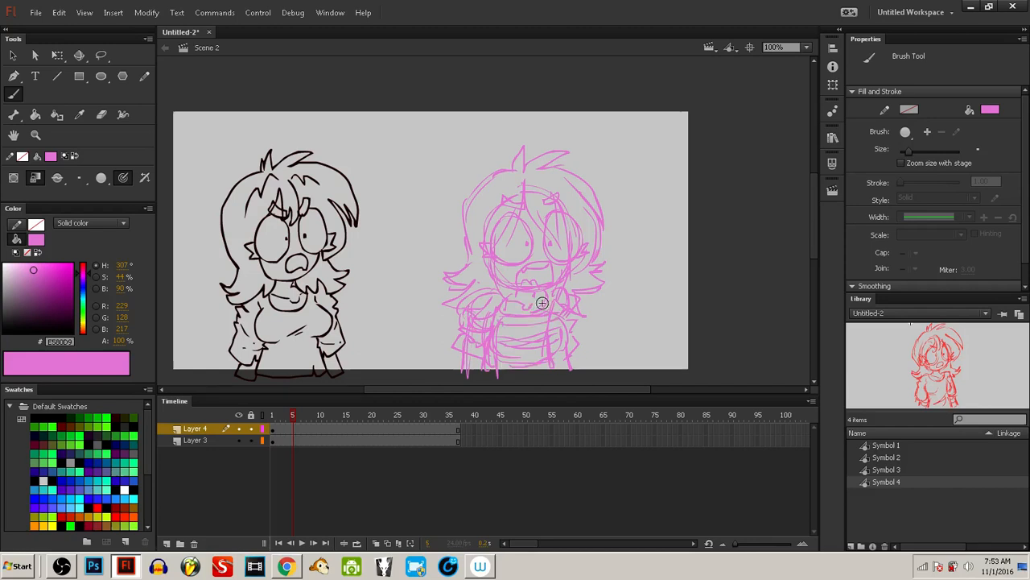
Step: Add inner fringe strands above the forehead and extra refining strokes to the pink hair sketch
left_click_drag(588, 244, 555, 241)
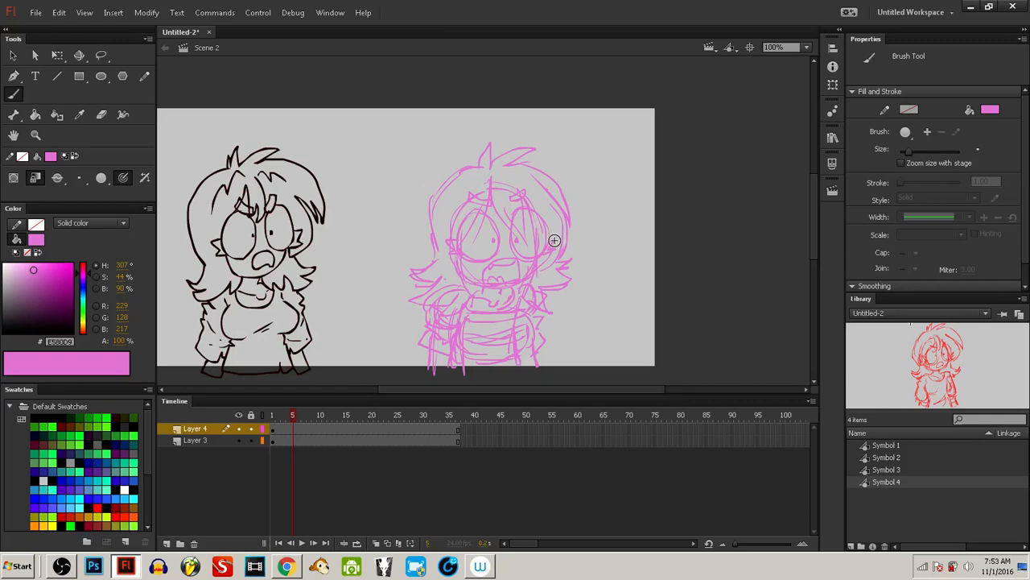
left_click_drag(554, 240, 543, 237)
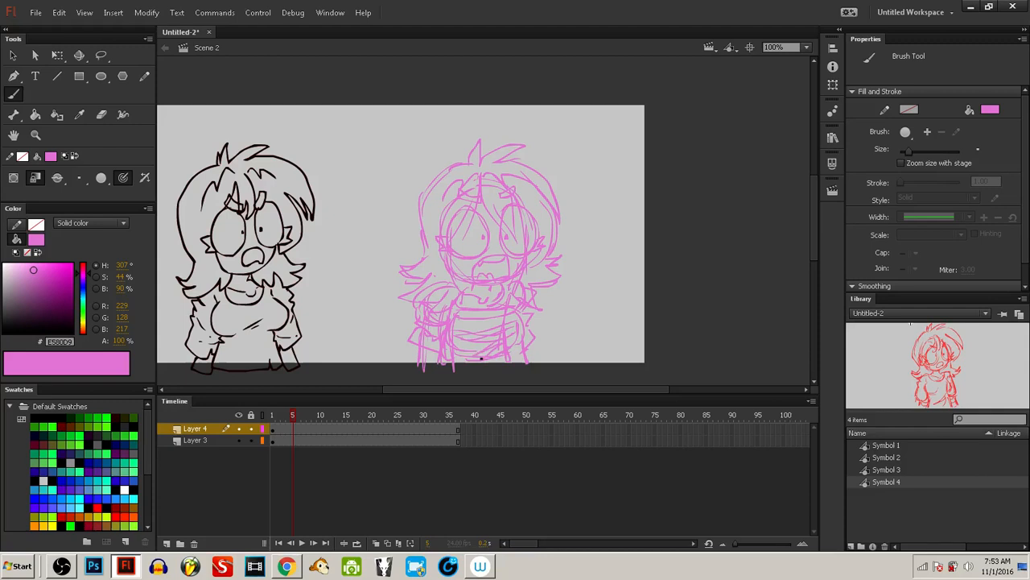
left_click_drag(501, 292, 521, 308)
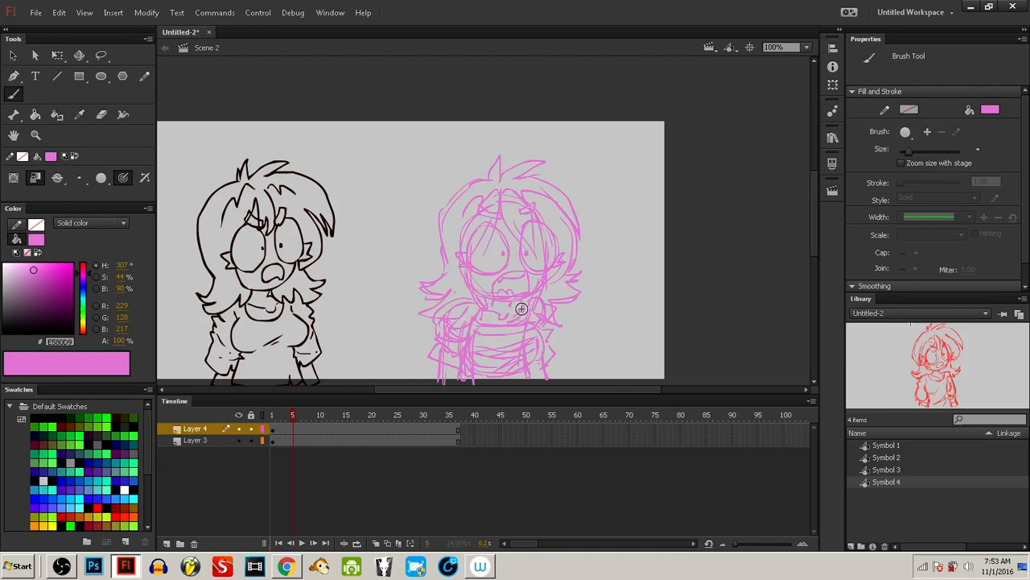
left_click_drag(522, 308, 562, 300)
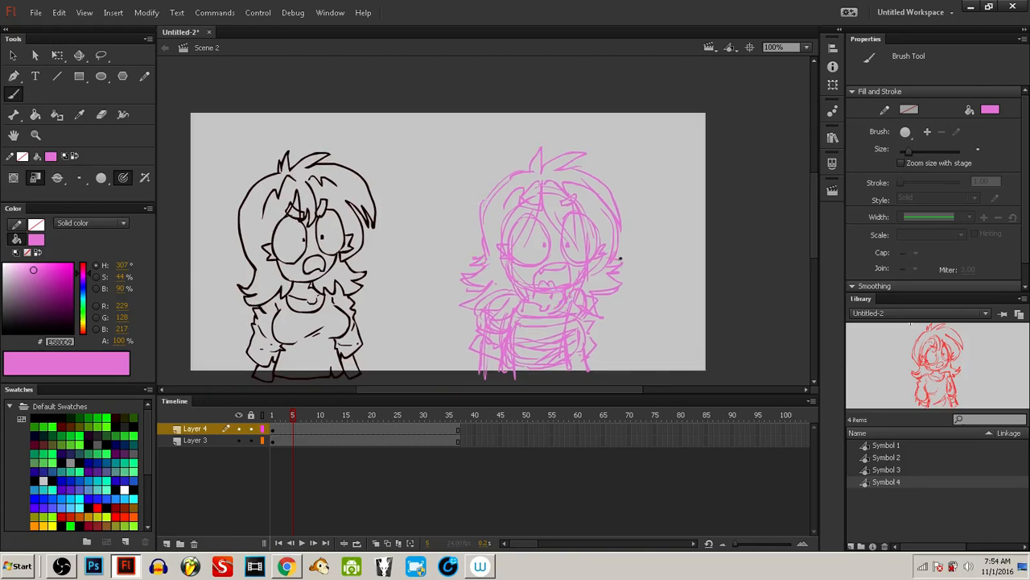
left_click_drag(621, 257, 614, 257)
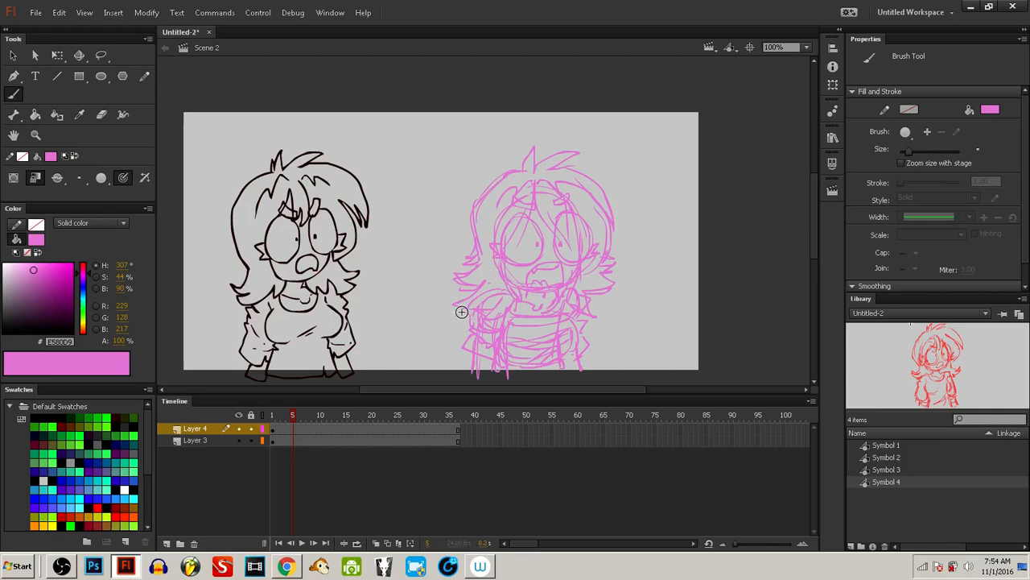
Step: Display the pink sketch on Layer 4 as outlines and deselect it
left_click(283, 429)
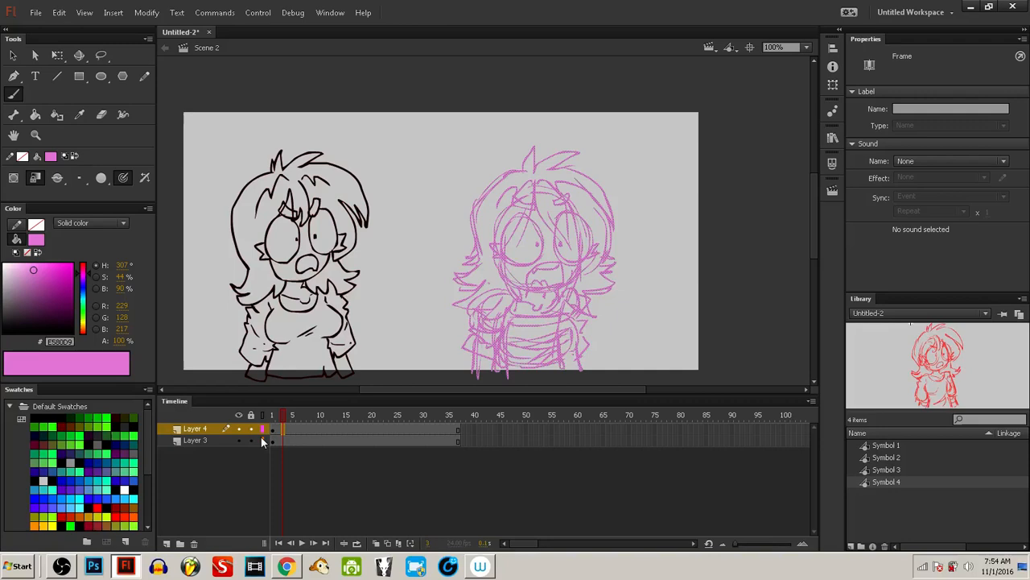
left_click(262, 430)
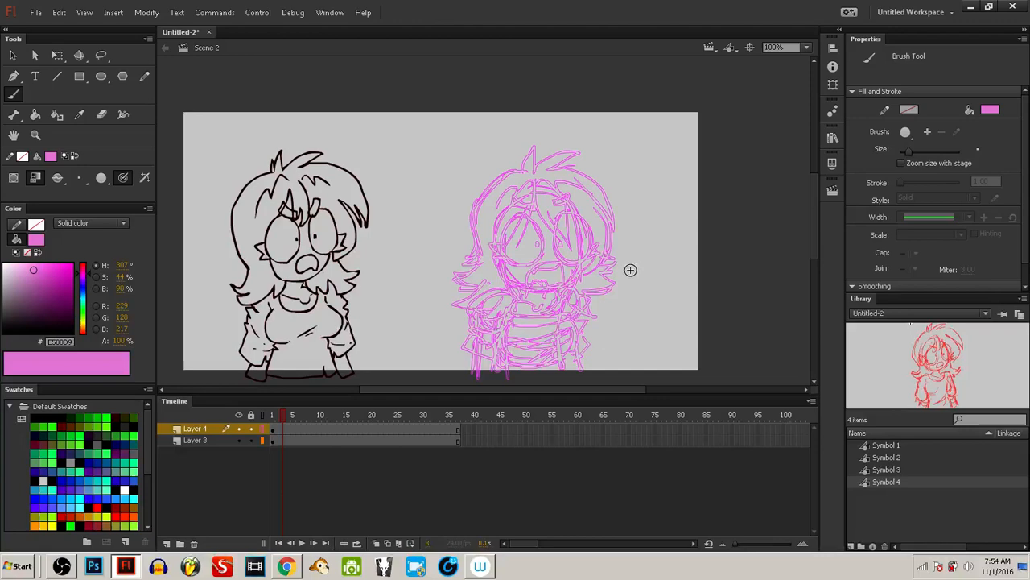
key("Return")
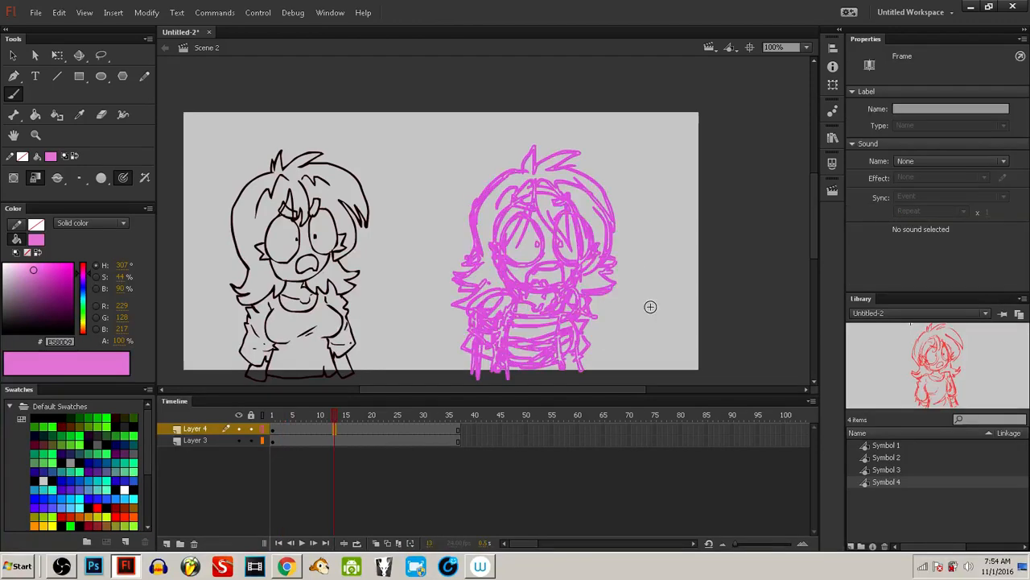
left_click(579, 219)
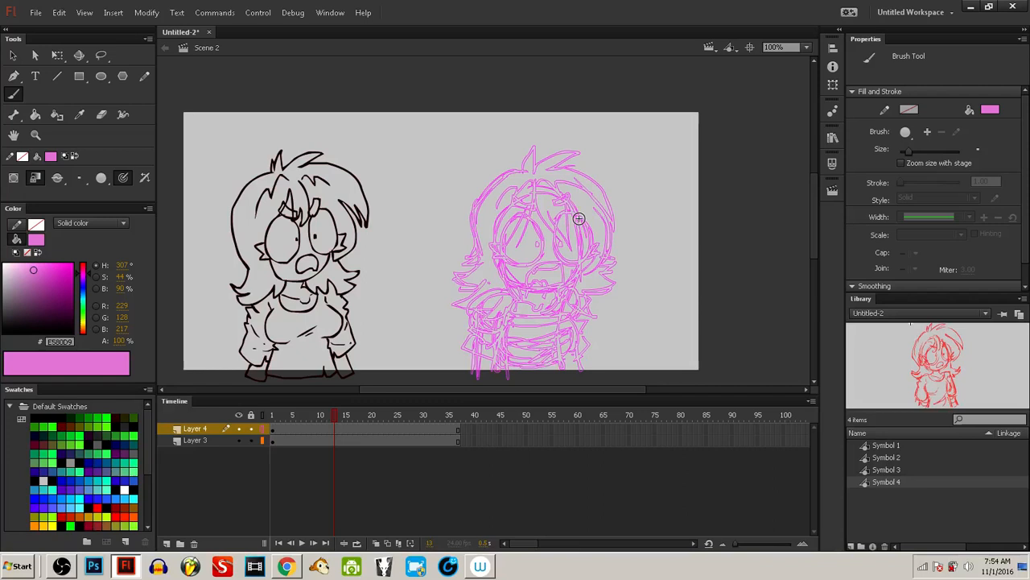
Step: Add Layer 5 above the sketch and ink the eyes, lashes, eyebrows and nose line in black (#000000) with the Brush tool
left_click_drag(579, 219, 593, 235)
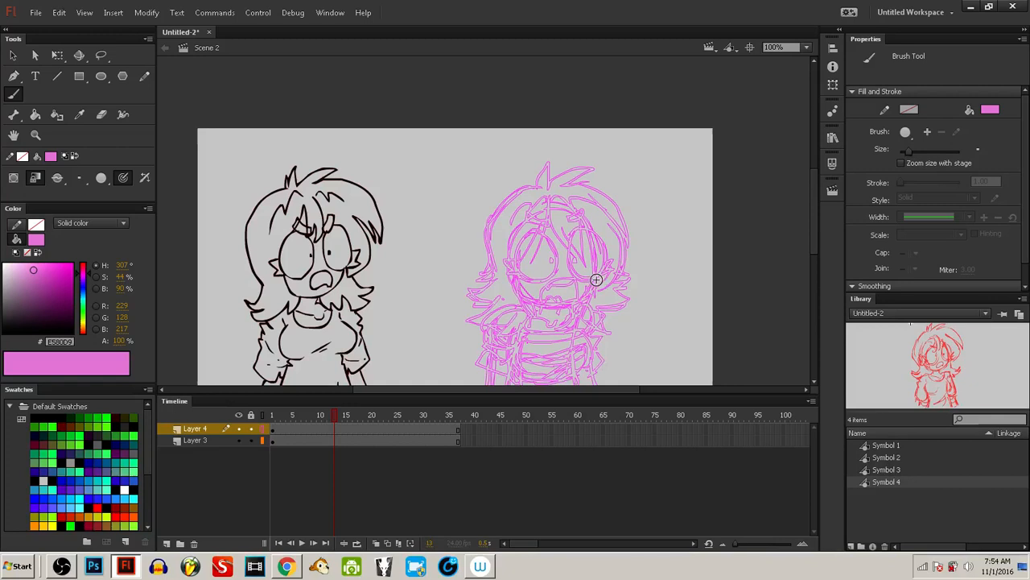
left_click_drag(596, 279, 592, 264)
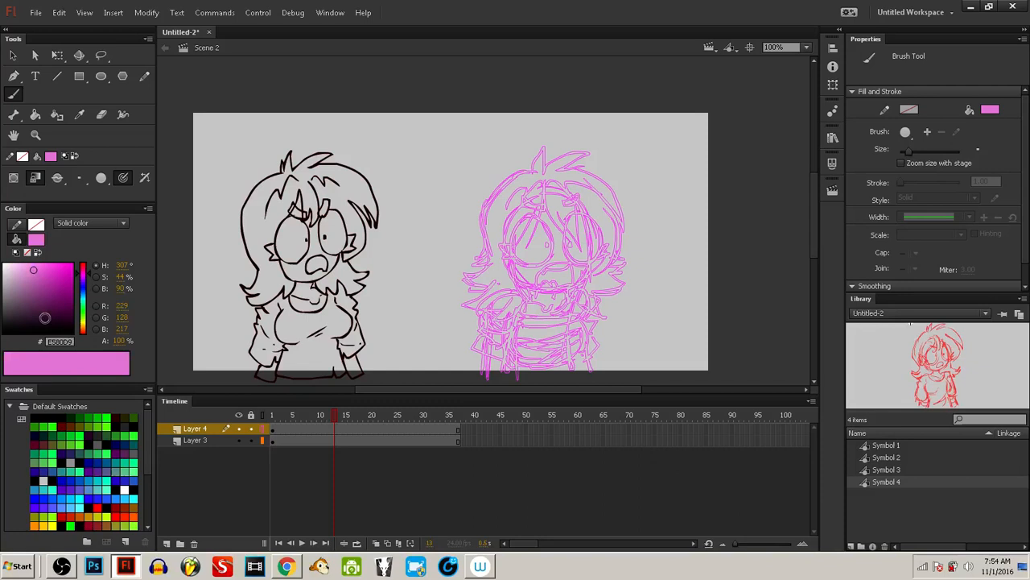
left_click_drag(45, 318, 54, 333)
left_click_drag(575, 207, 552, 209)
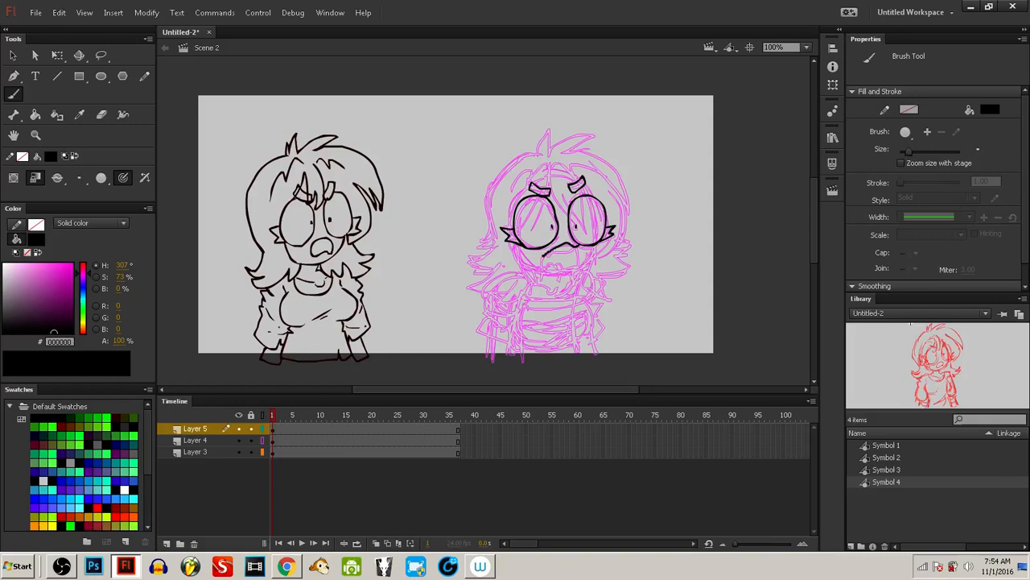
Step: Ink the open mouth with its teeth, the jaw line and the first fringe strands over one eye, following the outlined sketch
left_click_drag(537, 240, 575, 243)
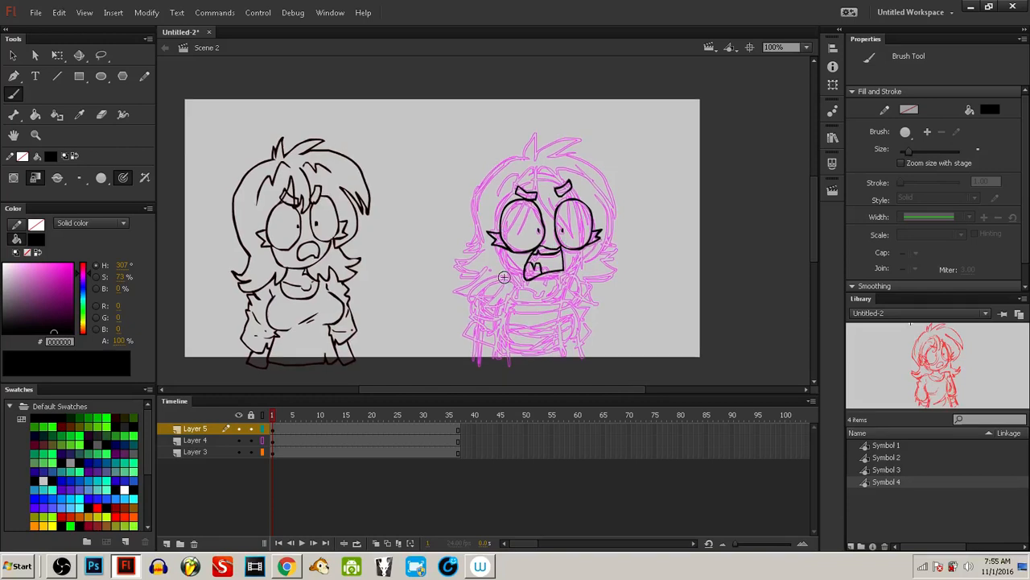
left_click_drag(523, 251, 586, 249)
left_click_drag(546, 179, 530, 202)
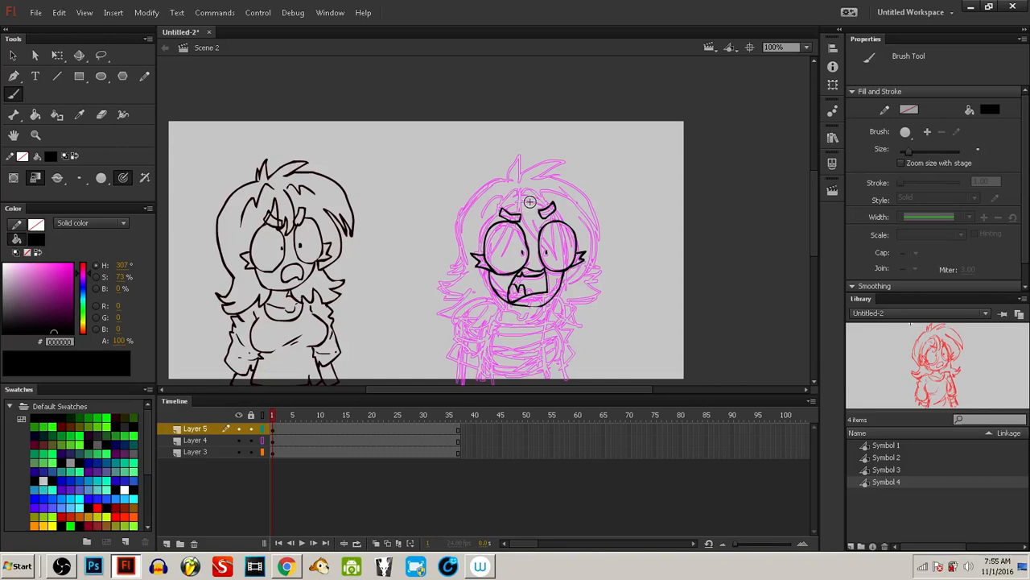
left_click_drag(530, 202, 560, 209)
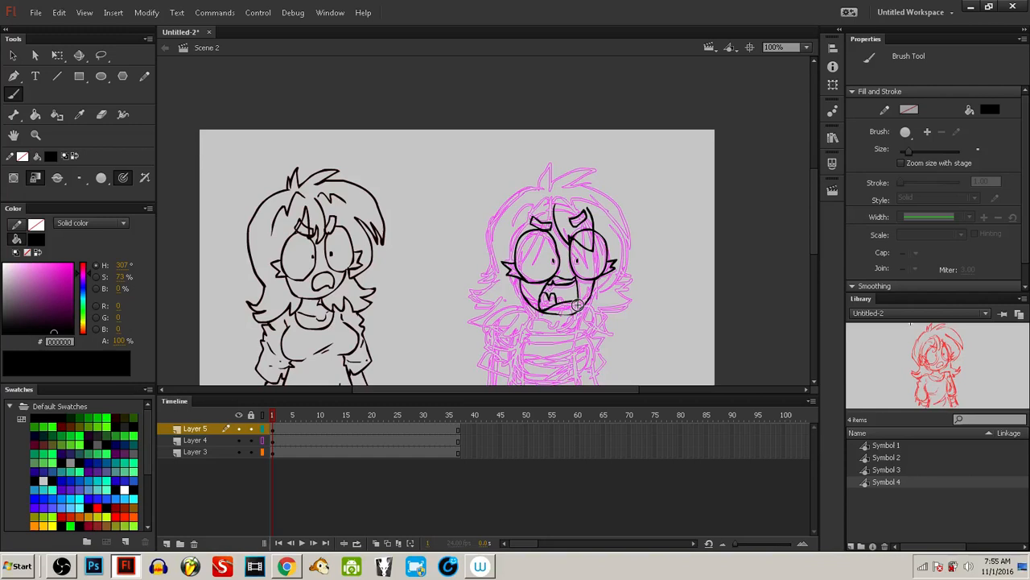
scroll(577, 305, "down", 1)
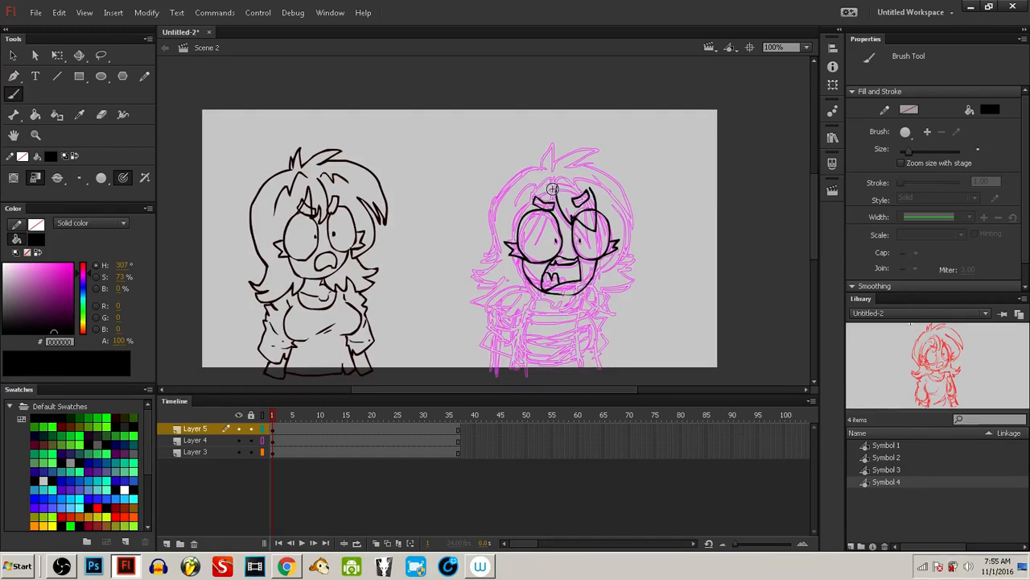
Step: Ink the remaining fringe strands over the forehead and the pointed hair tips on both sides of the second girl's jaw
left_click_drag(553, 189, 542, 185)
left_click_drag(544, 183, 516, 233)
left_click_drag(587, 278, 576, 287)
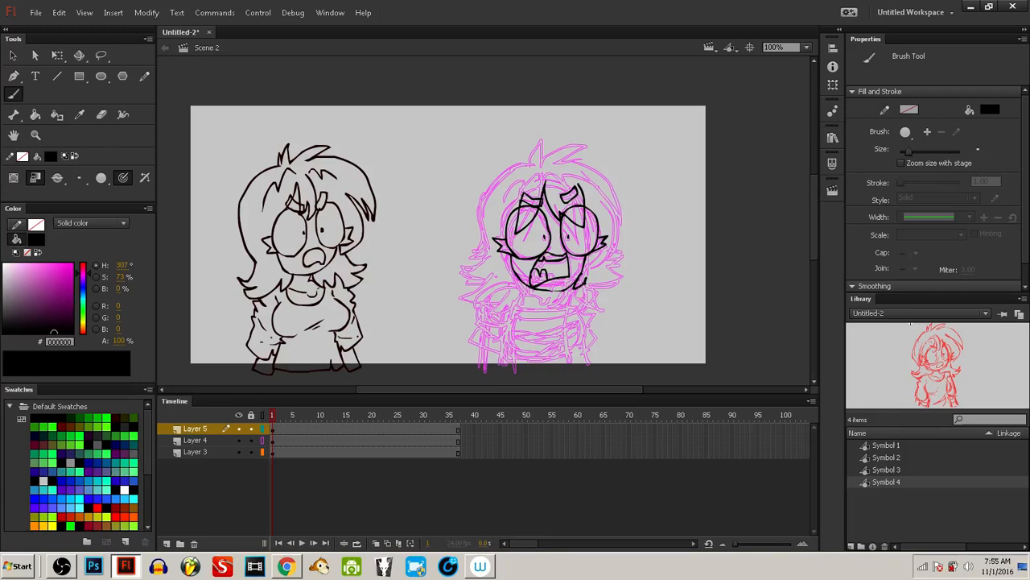
left_click_drag(586, 280, 611, 286)
left_click_drag(614, 301, 635, 264)
left_click_drag(540, 281, 502, 305)
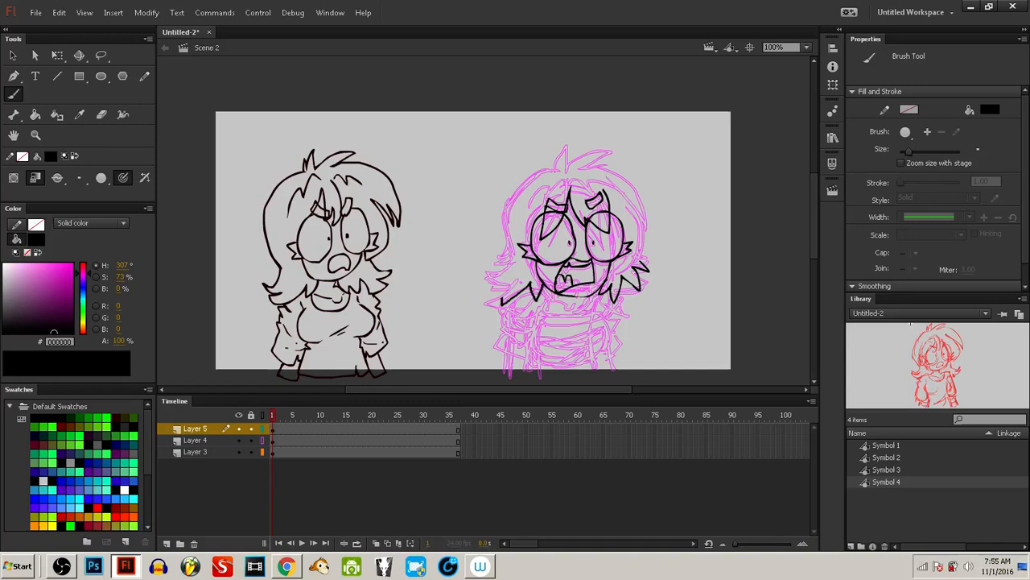
left_click_drag(562, 297, 562, 318)
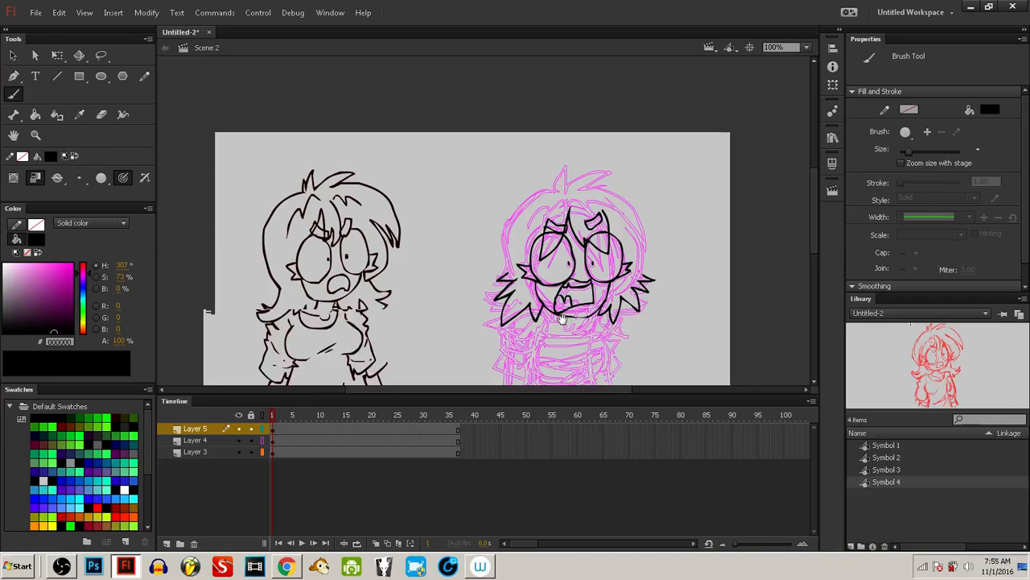
Step: Ink the outer contour of the hair around the head with its spiky crown tufts, undoing the last stroke
left_click_drag(563, 318, 569, 319)
left_click_drag(512, 277, 563, 186)
left_click_drag(564, 187, 578, 188)
left_click_drag(578, 188, 591, 186)
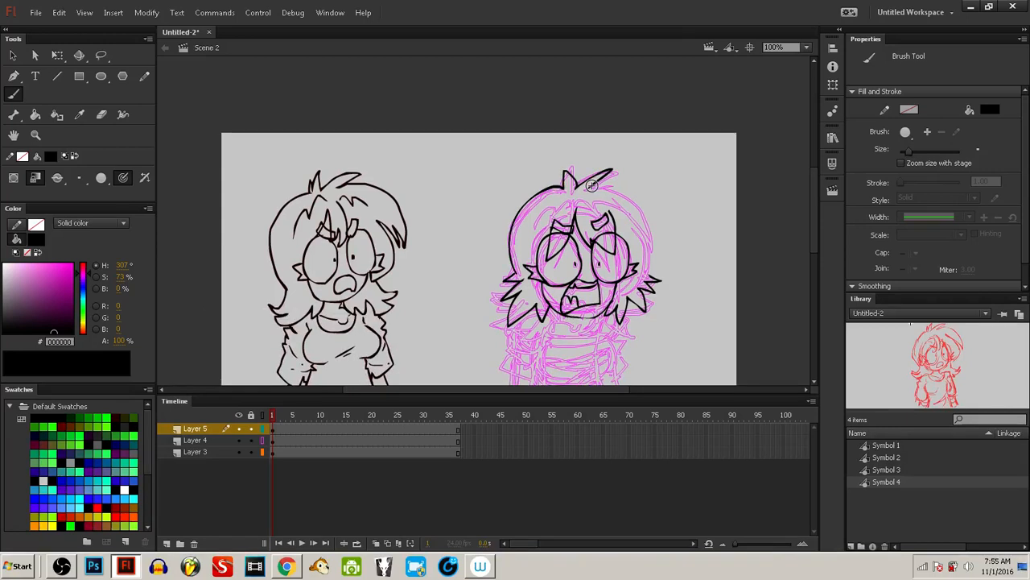
left_click_drag(592, 186, 649, 253)
left_click_drag(584, 318, 569, 319)
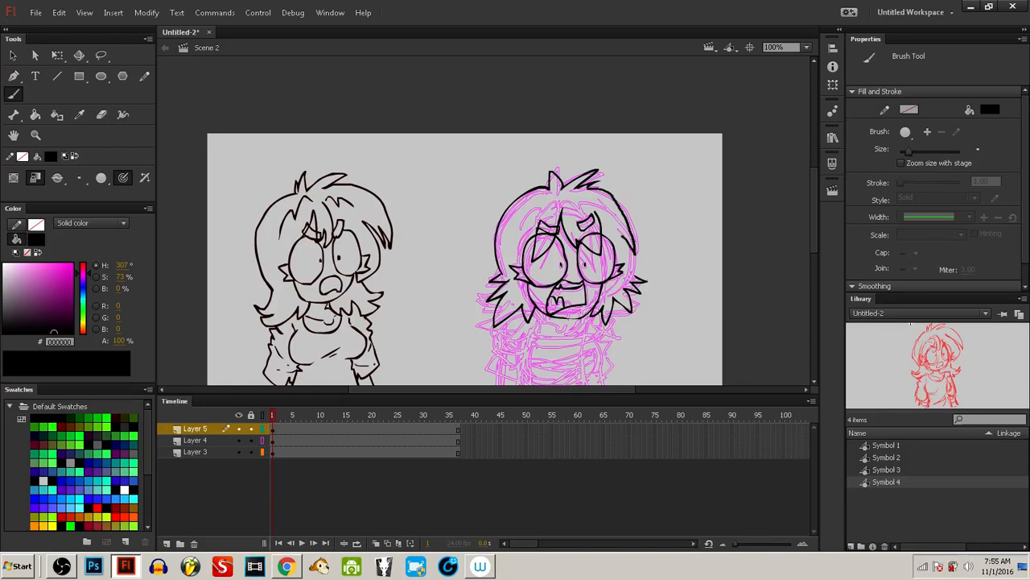
key("ctrl+z")
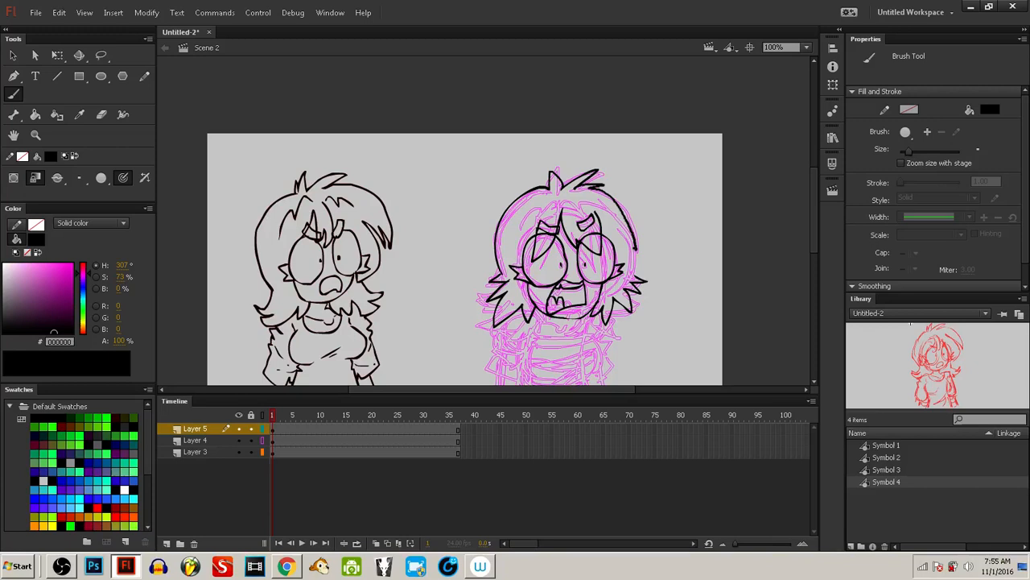
Step: Ink the neckline, torso, both baggy sleeves, forearms and shirt hem, following the pink outlined sketch
left_click_drag(619, 325, 609, 314)
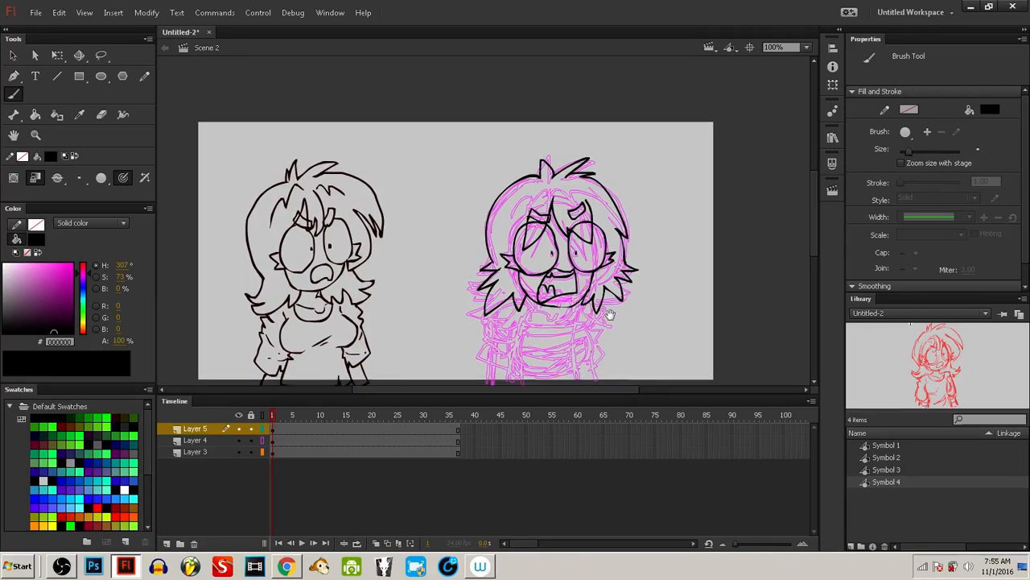
left_click_drag(609, 314, 615, 282)
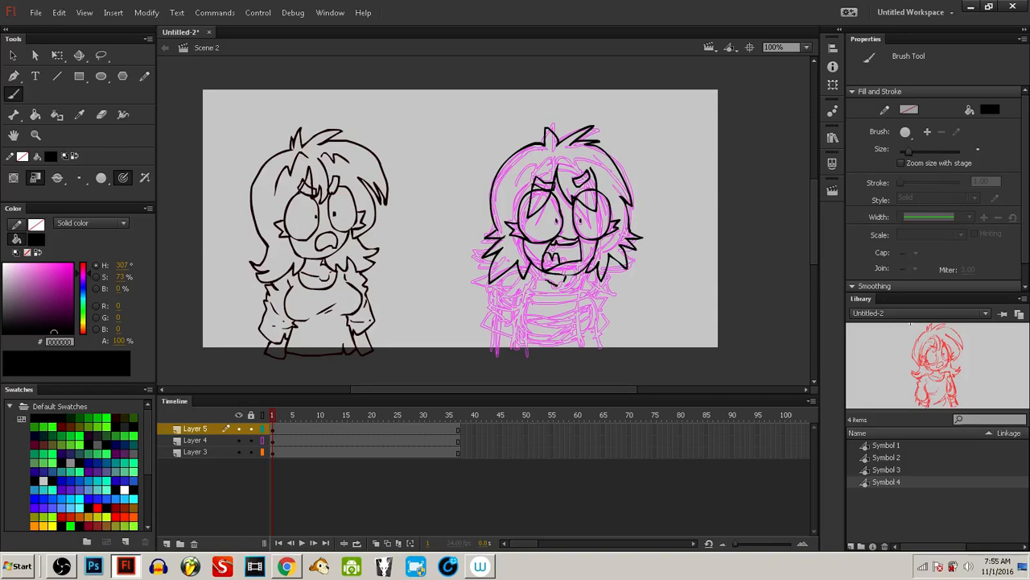
left_click_drag(556, 285, 568, 280)
left_click_drag(537, 281, 581, 272)
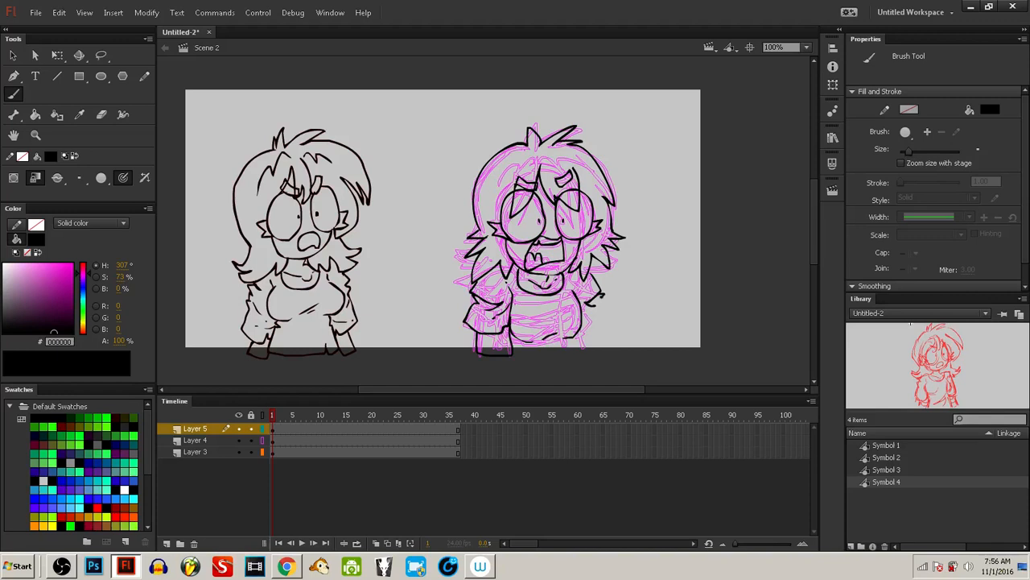
left_click_drag(601, 303, 581, 331)
left_click_drag(565, 337, 585, 329)
left_click_drag(514, 353, 555, 347)
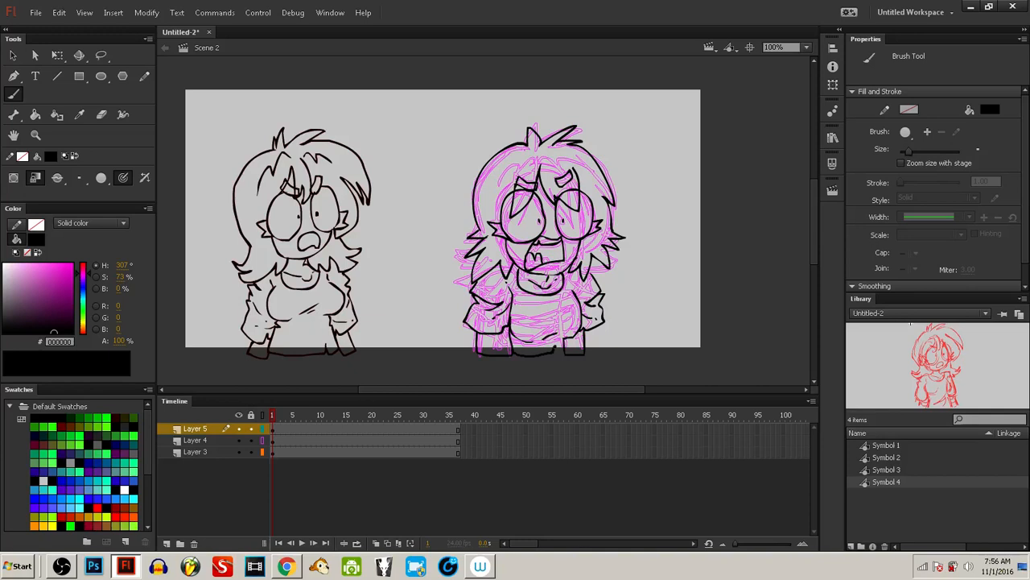
Step: Ink the inner fringe strands below the crown, and an oval shaded emblem with small spots on the shirt
left_click_drag(539, 157, 529, 160)
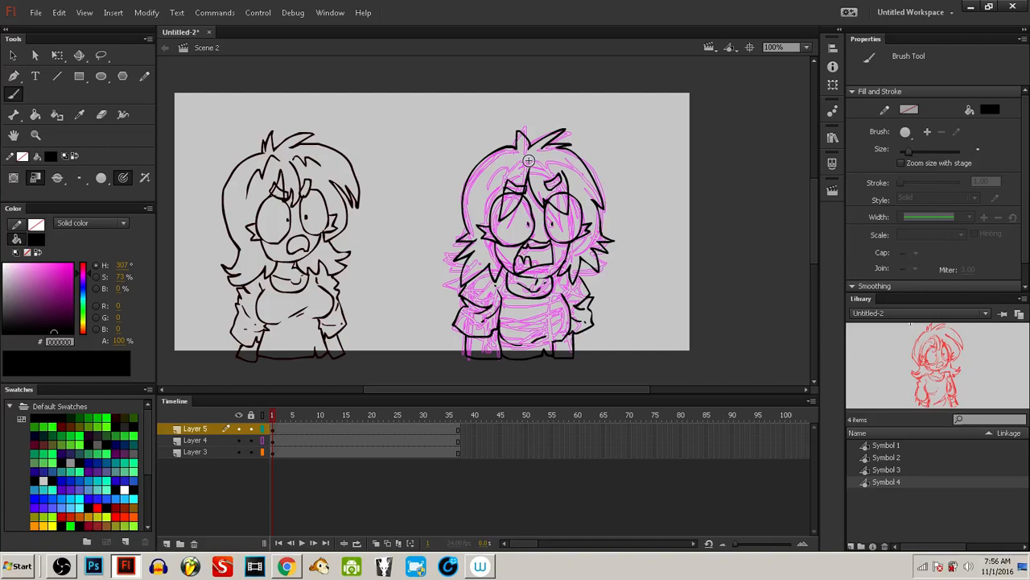
left_click_drag(496, 173, 566, 157)
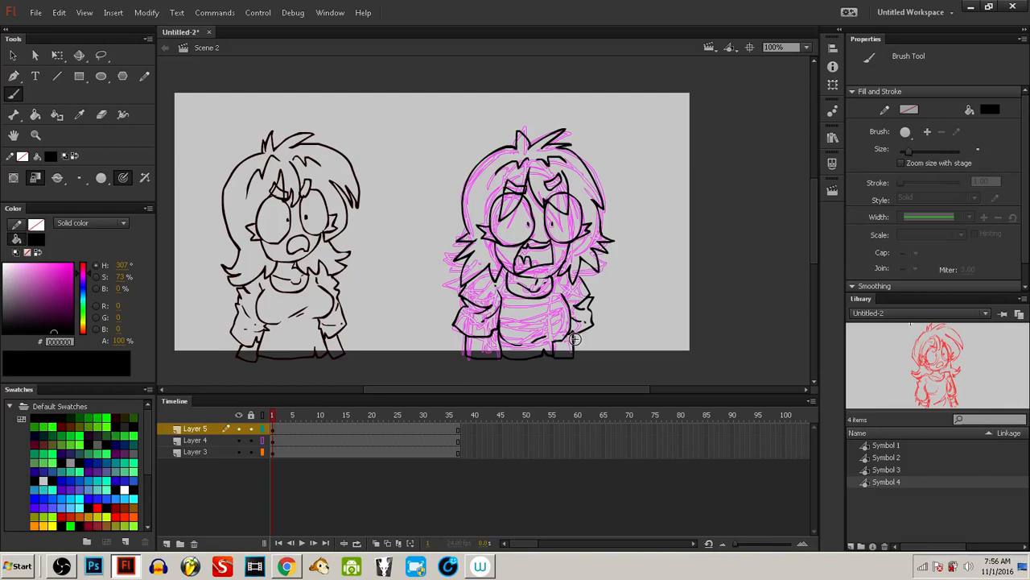
left_click_drag(574, 339, 549, 331)
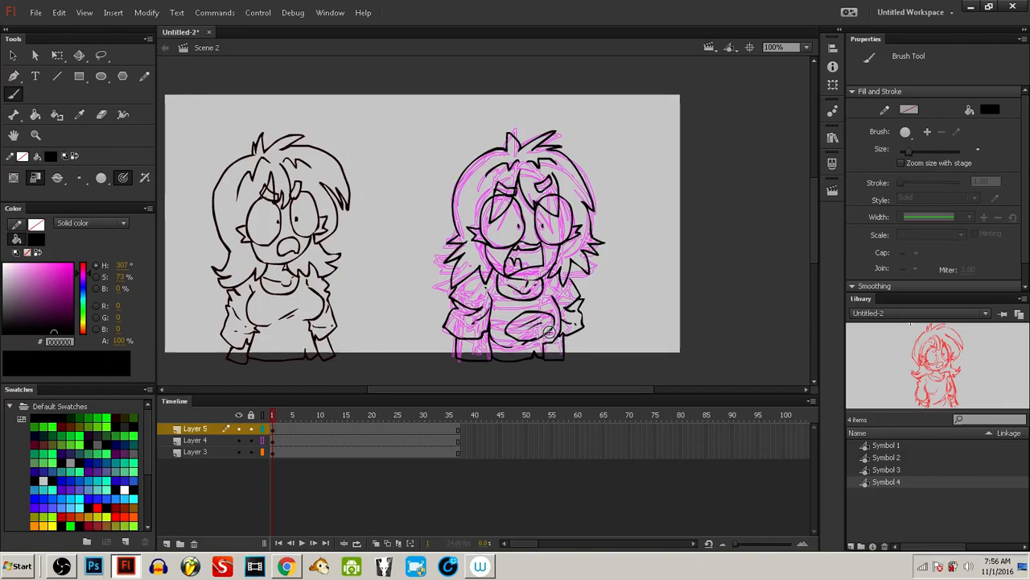
left_click_drag(549, 331, 540, 338)
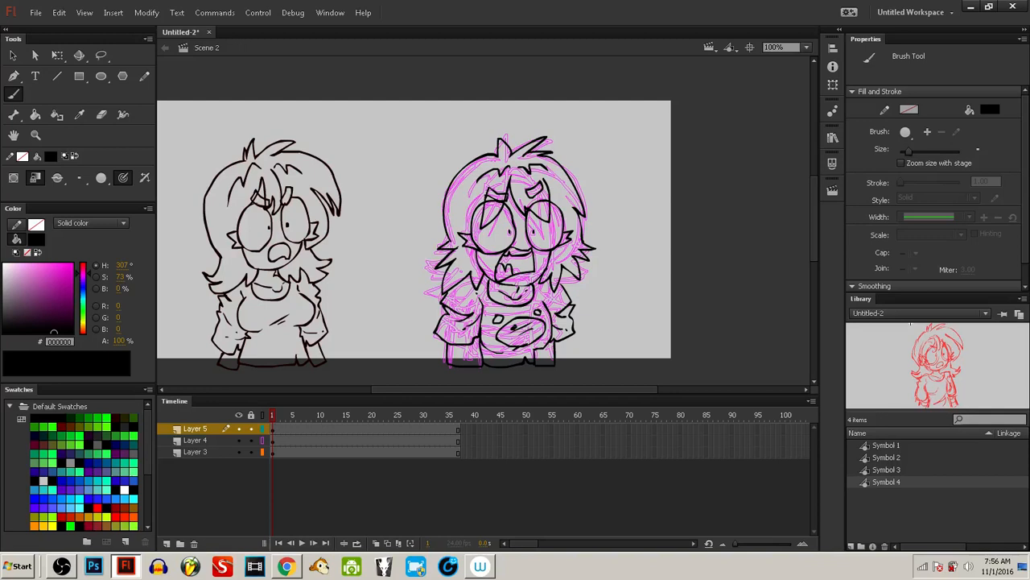
left_click_drag(498, 328, 534, 330)
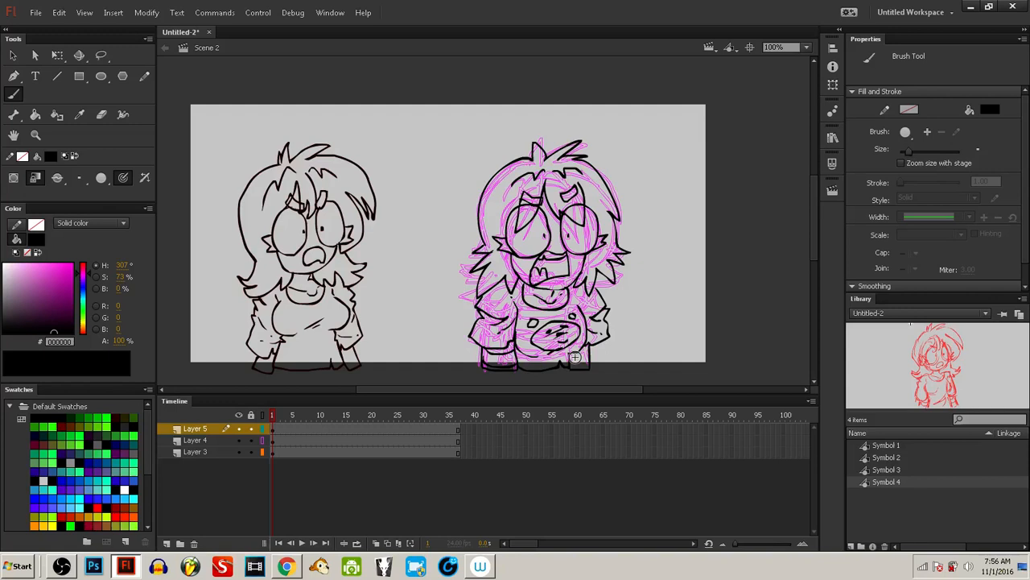
Step: Ink bands on both forearms and the outer back-hair tips behind the shoulders, and clear the pink sketch from Layer 4
left_click_drag(575, 357, 589, 356)
left_click_drag(528, 344, 533, 343)
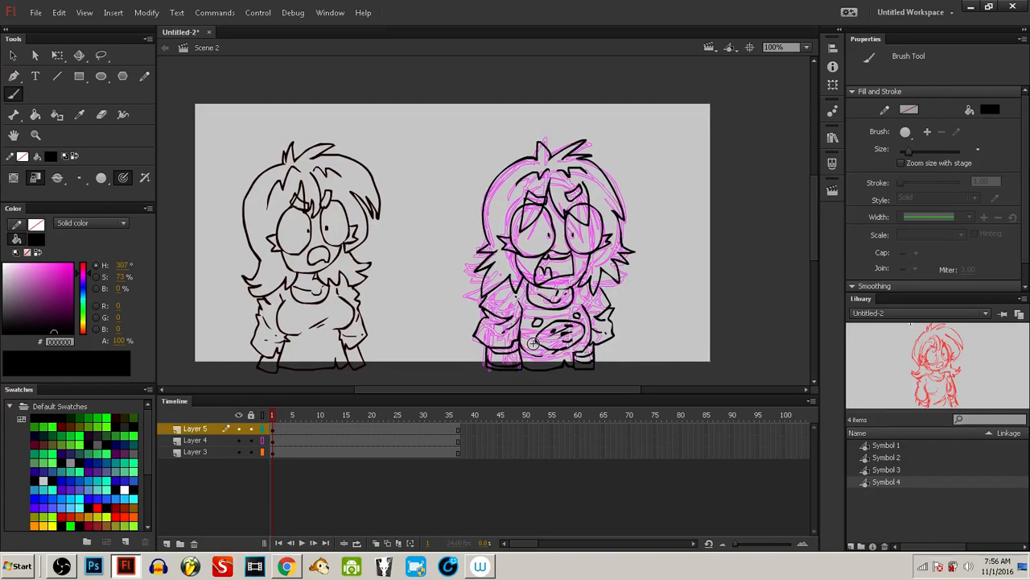
left_click_drag(487, 271, 458, 300)
left_click_drag(601, 274, 629, 301)
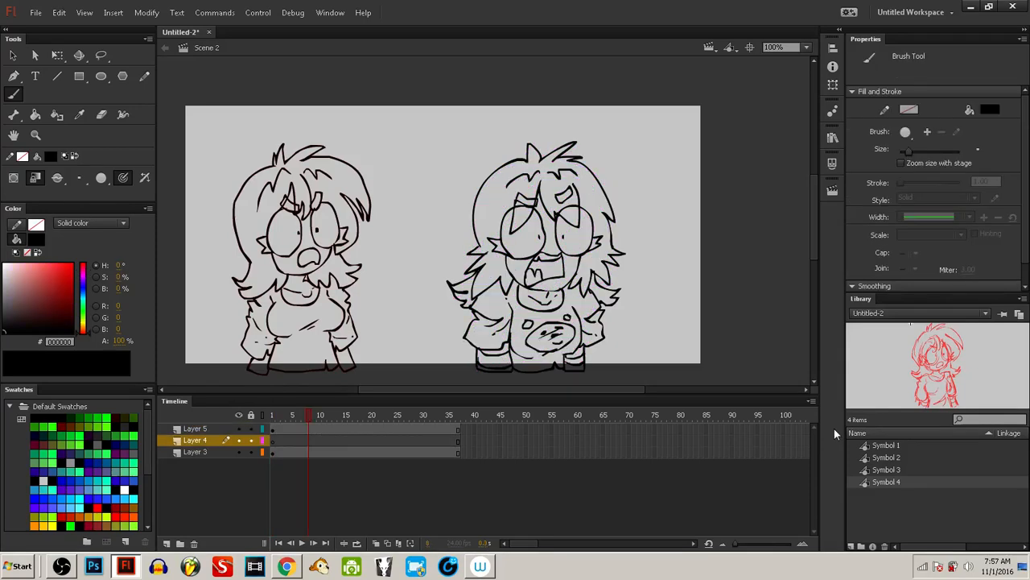
Step: Move the first girl's line art to Layer 4, and draw a long horizontal line across Layer 3, displayed as outlines
left_click(274, 431)
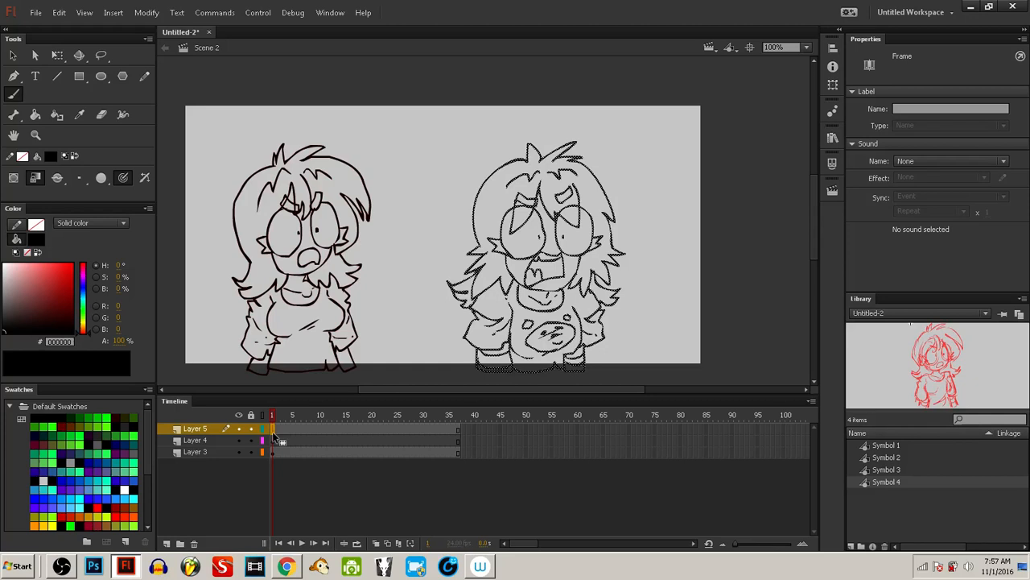
left_click(281, 497)
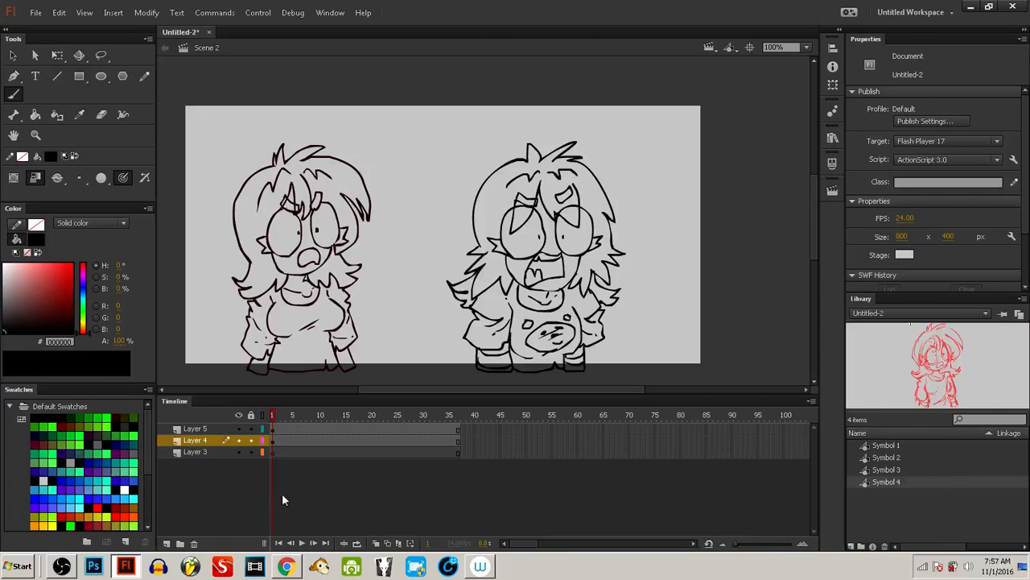
left_click(269, 451)
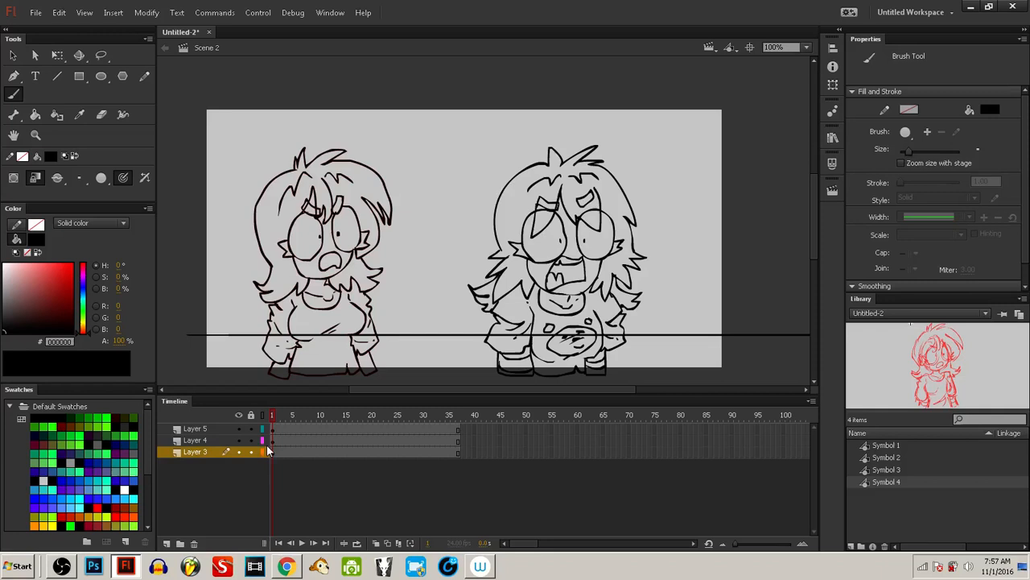
left_click(265, 450)
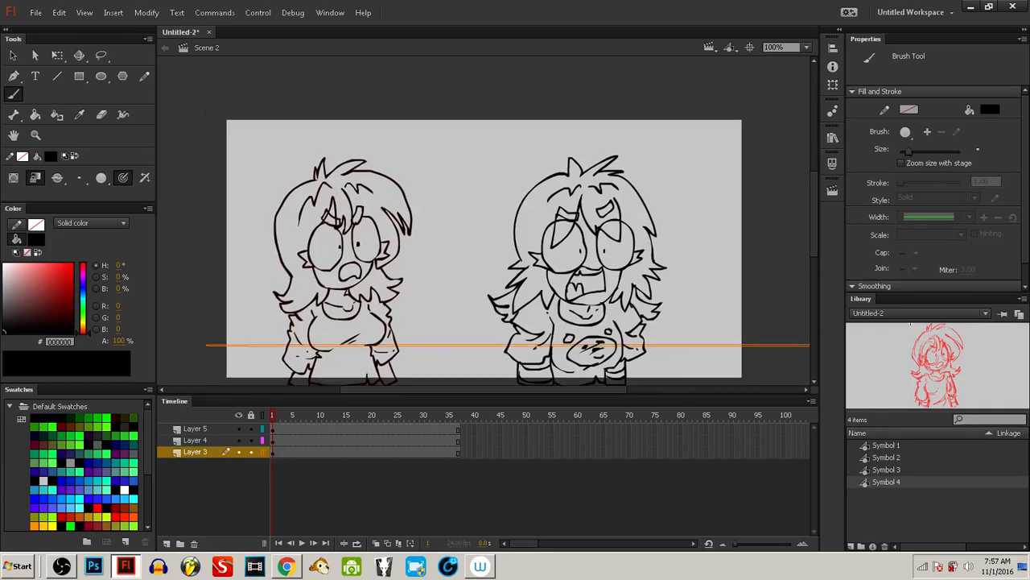
Step: Add Layer 6 above the line art on Layer 5
scroll(520, 345, "down", 1)
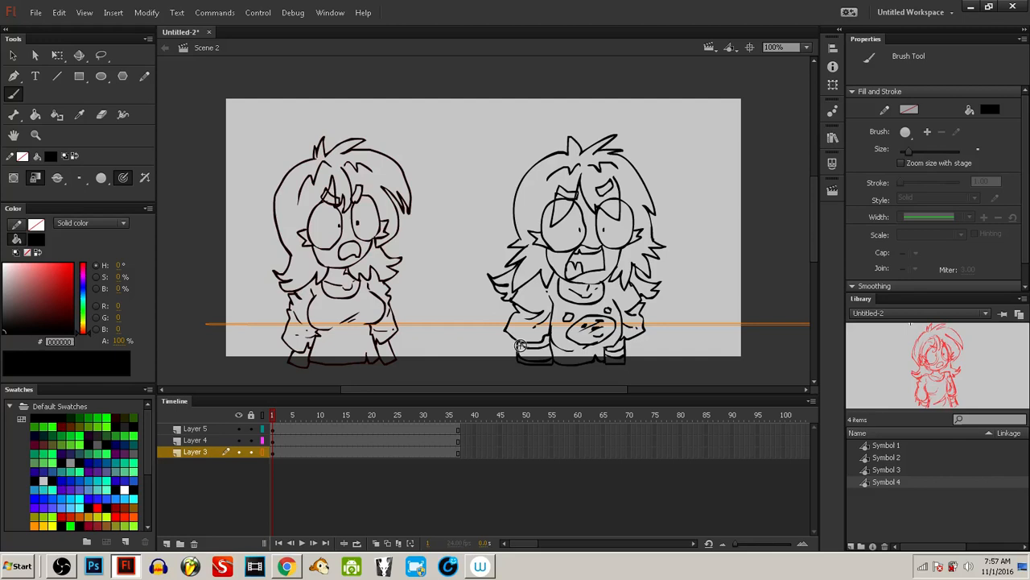
scroll(521, 345, "up", 1)
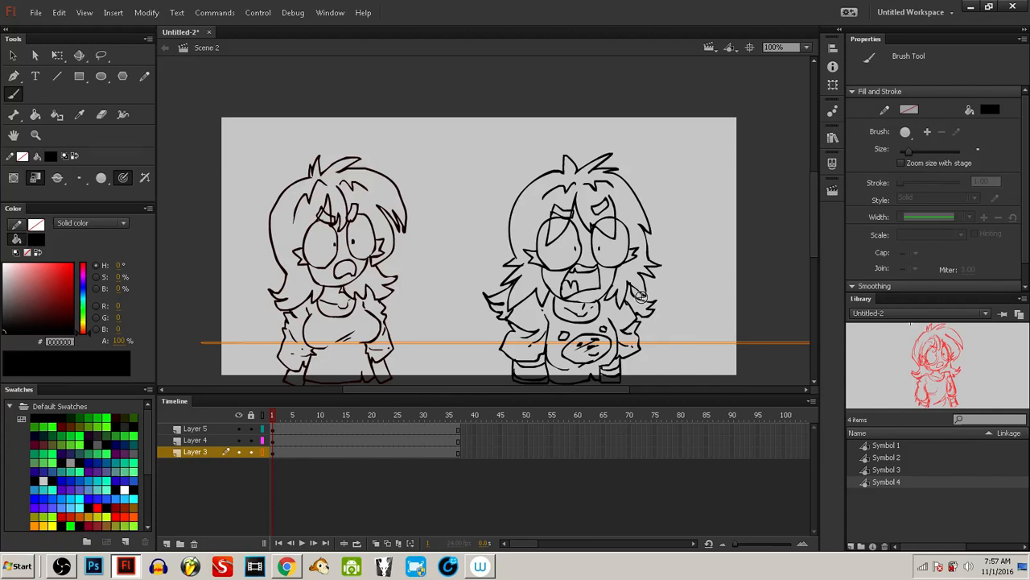
left_click_drag(640, 296, 611, 296)
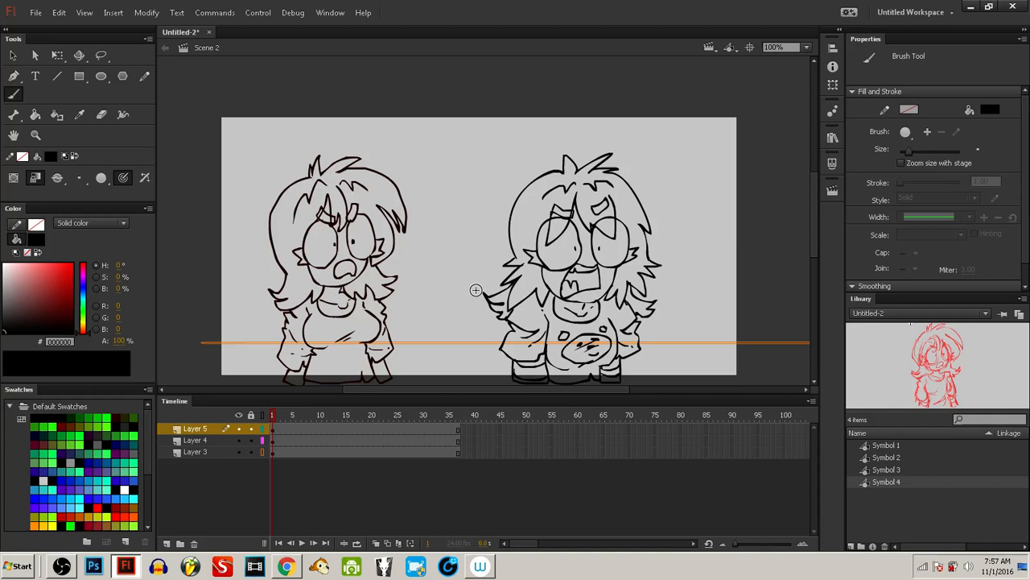
left_click(292, 429)
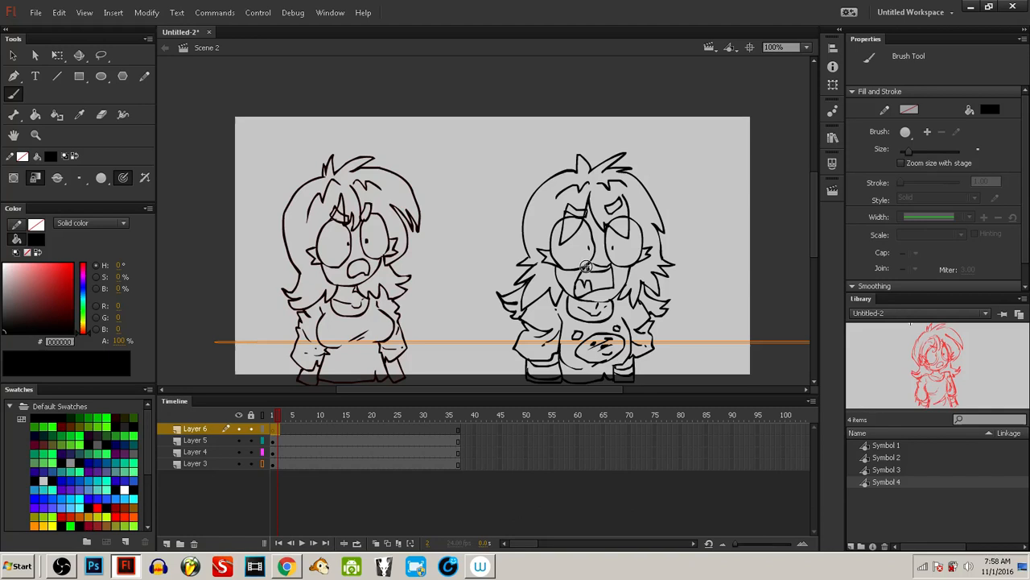
left_click_drag(586, 266, 595, 266)
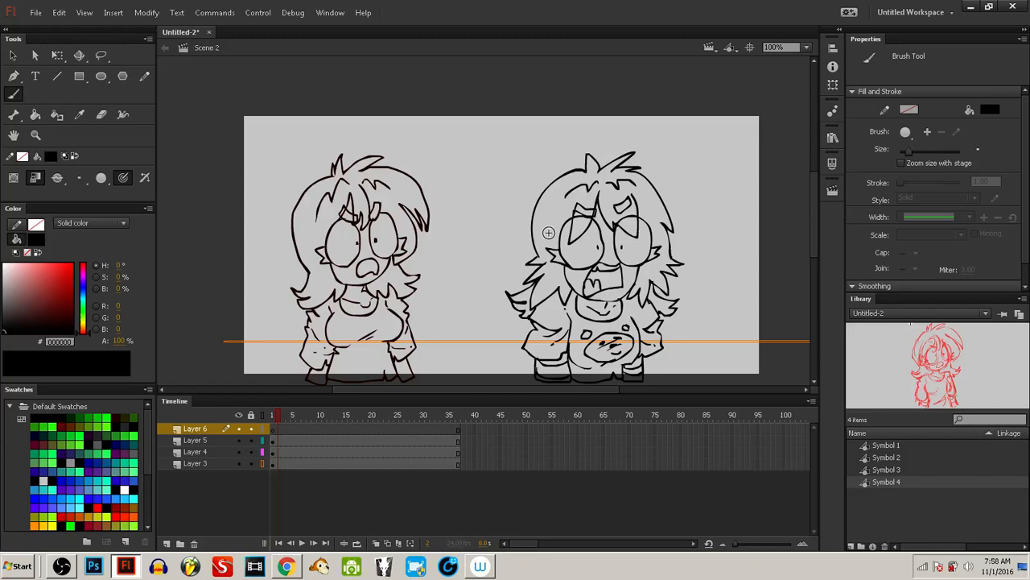
left_click_drag(549, 232, 528, 229)
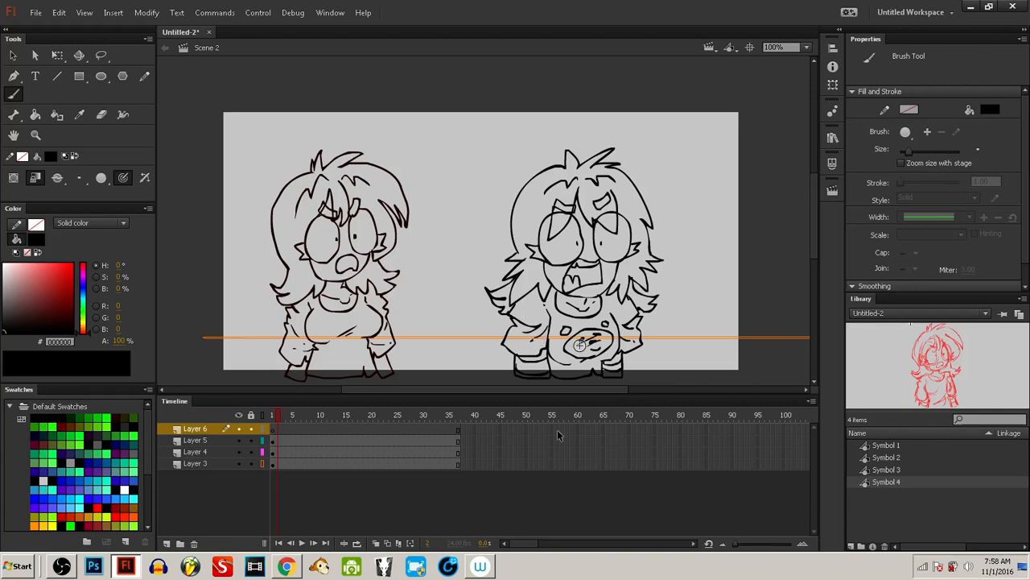
left_click_drag(544, 283, 557, 278)
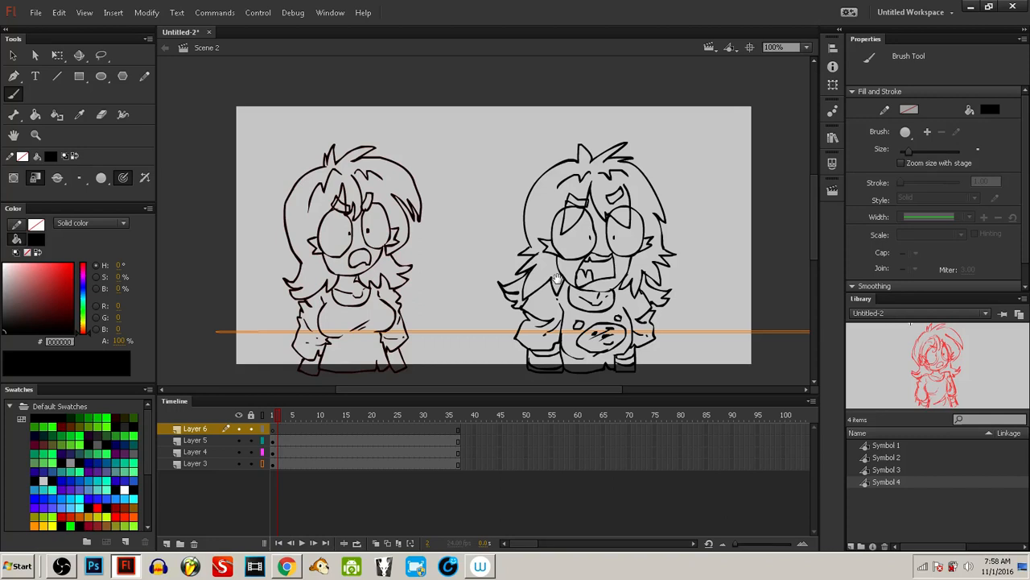
left_click_drag(557, 278, 536, 283)
Step: Insert new keyframes at frame 10 on Layers 3 to 6 to get an empty stage
left_click(320, 462)
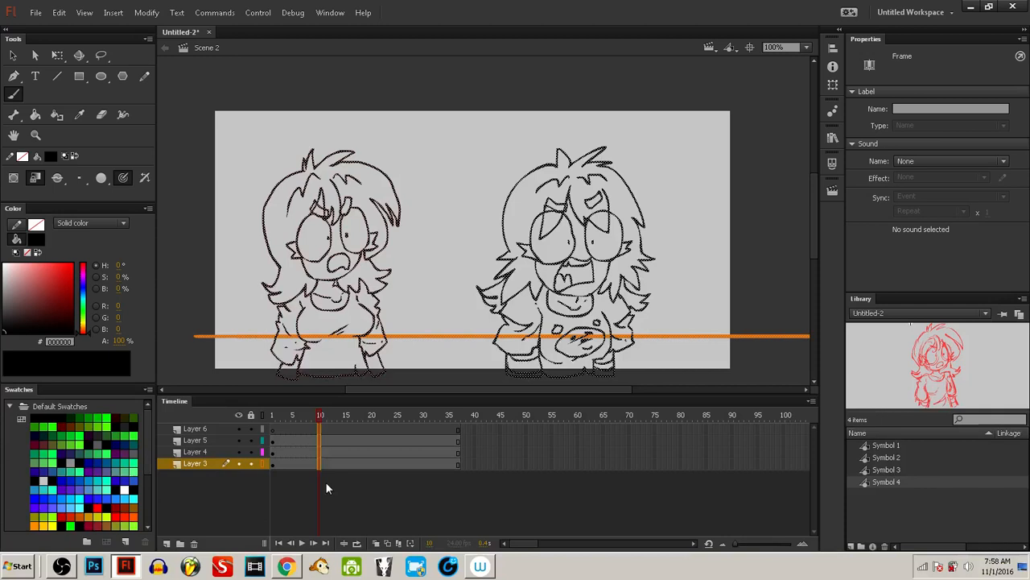
key("F7")
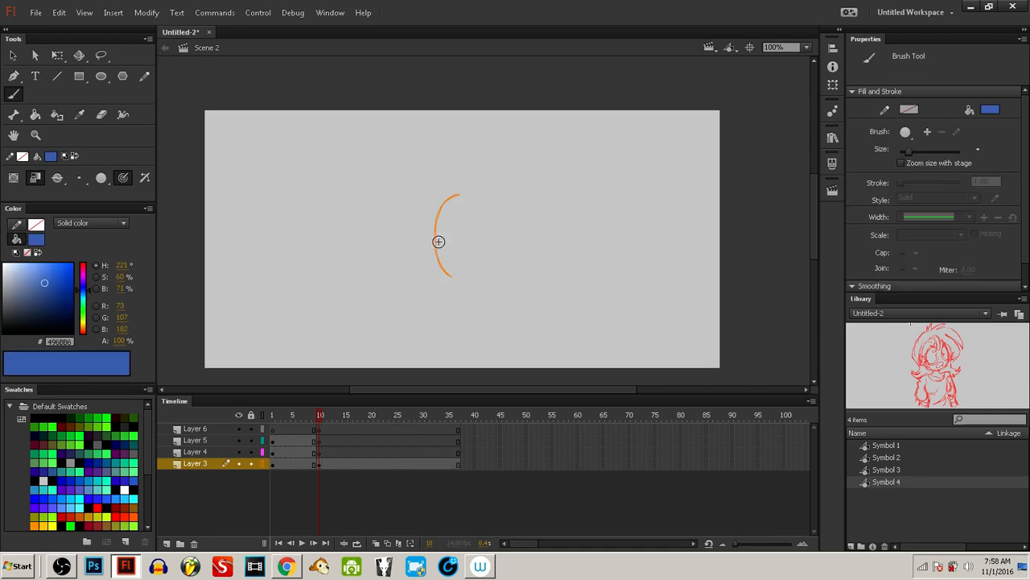
left_click_drag(470, 187, 503, 278)
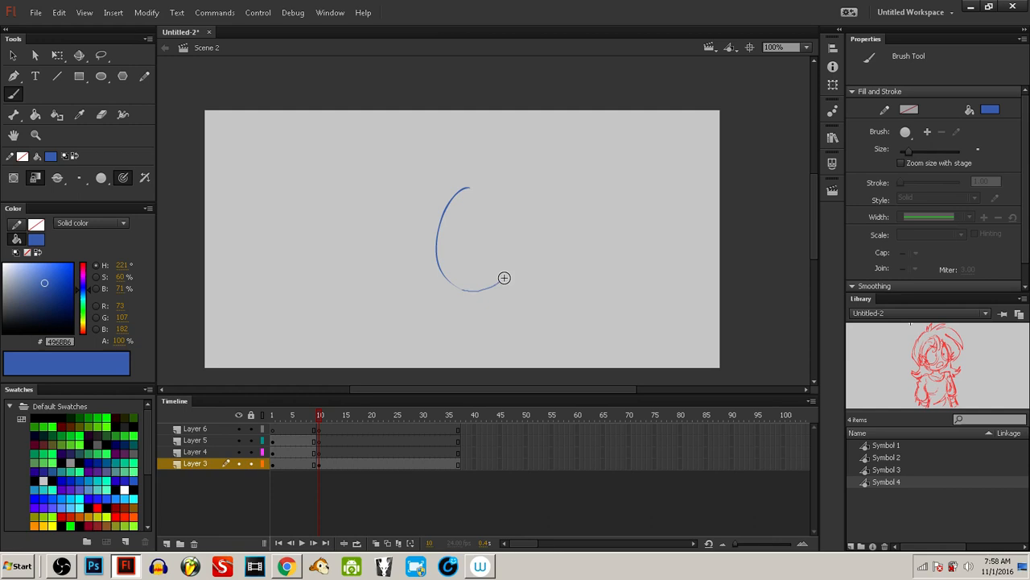
left_click_drag(486, 183, 508, 281)
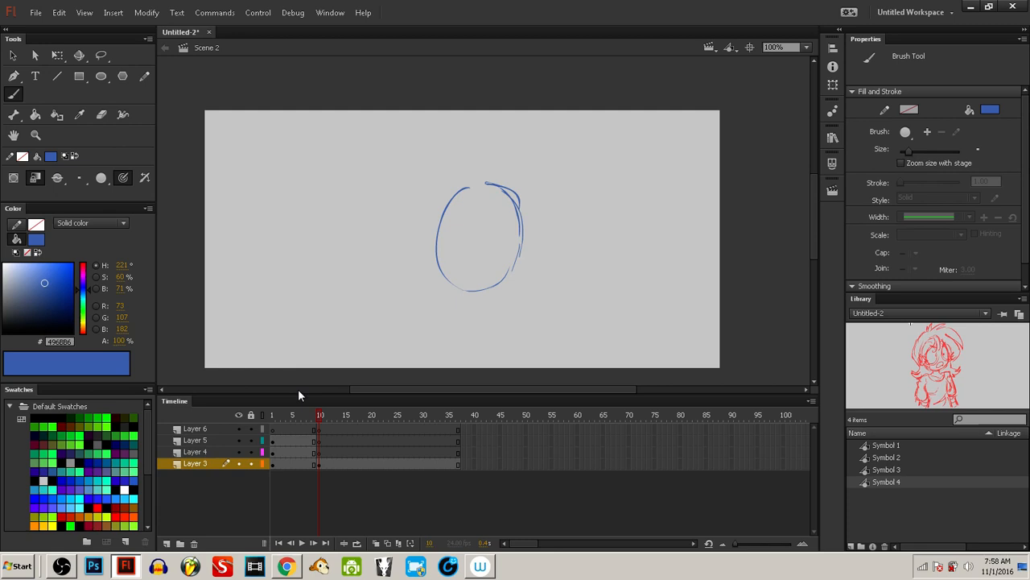
left_click_drag(526, 294, 494, 299)
left_click_drag(480, 292, 449, 309)
left_click_drag(465, 316, 491, 366)
left_click_drag(518, 309, 542, 345)
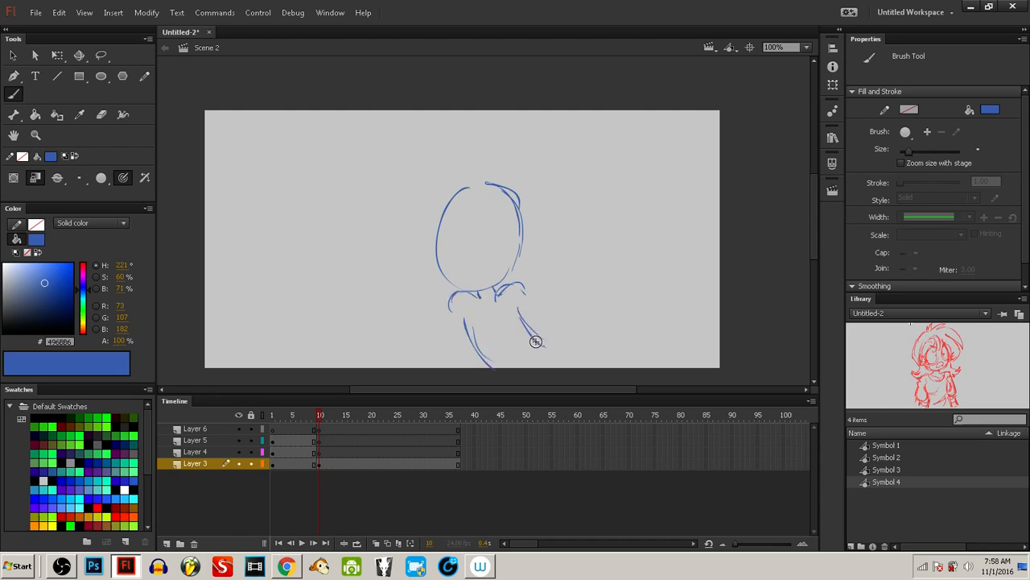
left_click_drag(535, 341, 595, 366)
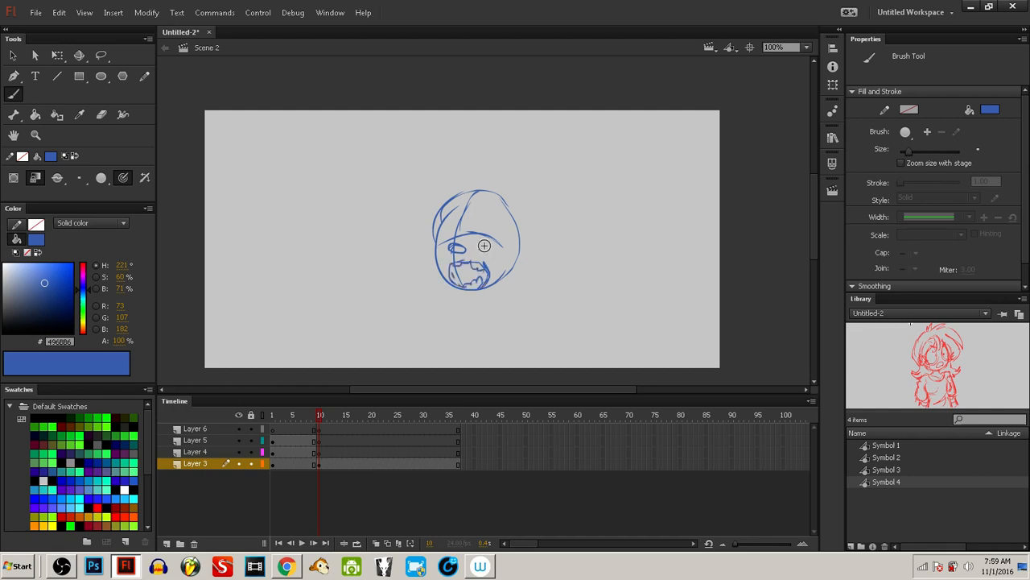
Step: Continue the blue (#496BB6) rough on Layer 3 at frame 10, detailing the screaming face and adding a small rounded body below the chin
left_click_drag(484, 245, 486, 275)
left_click_drag(488, 293, 495, 304)
left_click_drag(510, 294, 516, 289)
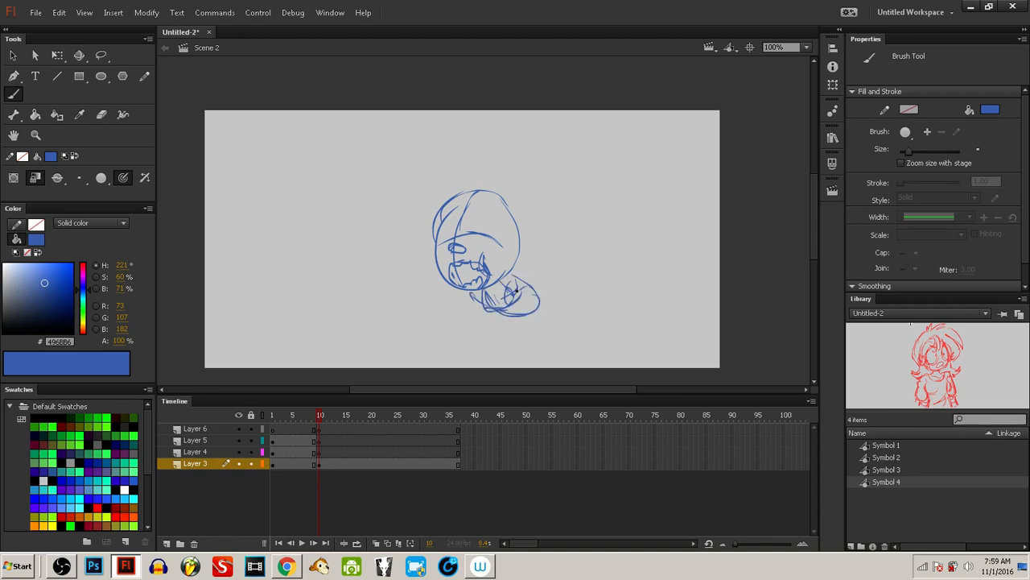